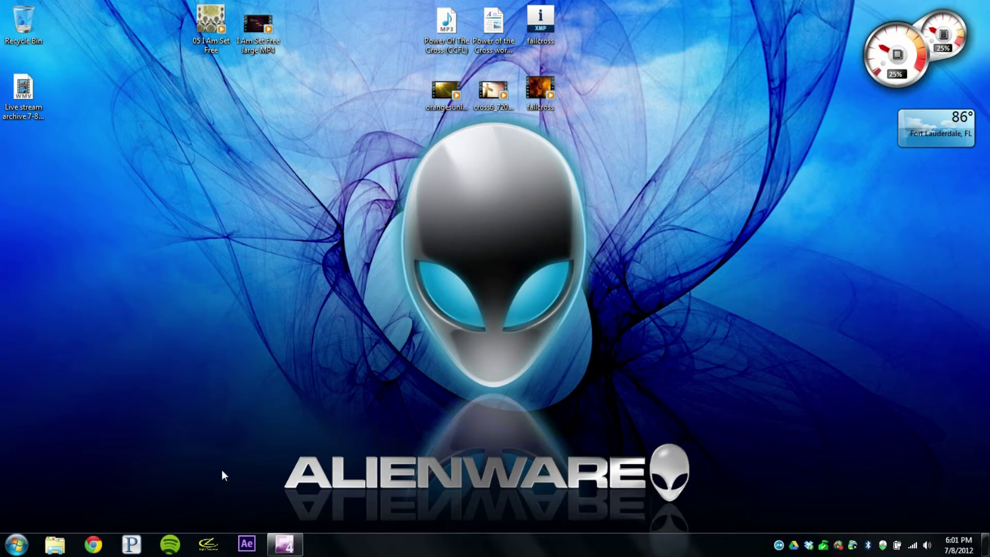
- Open LightConverse and show the 3D stage view in full screen
left_click(206, 545)
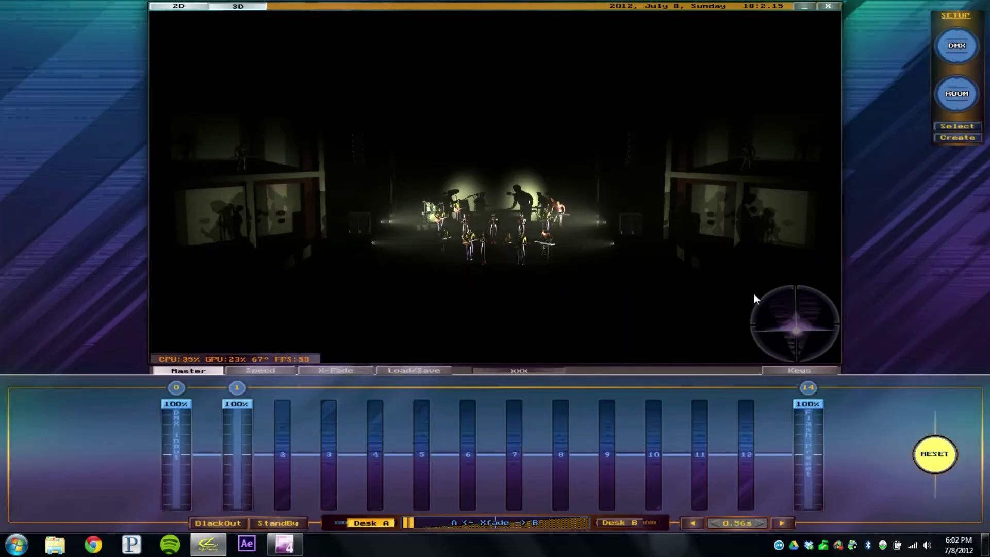
left_click_drag(801, 323, 801, 323)
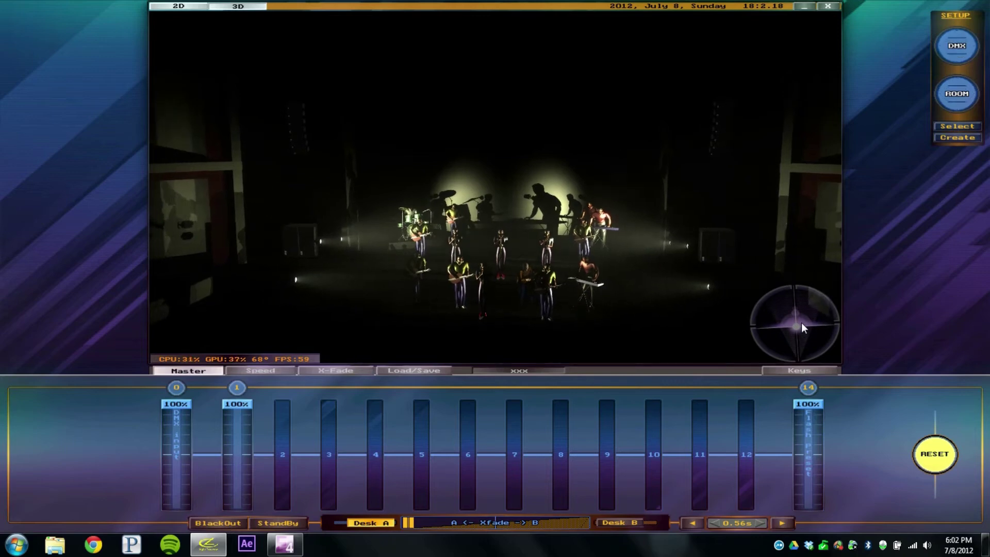
right_click(801, 323)
left_click(856, 76)
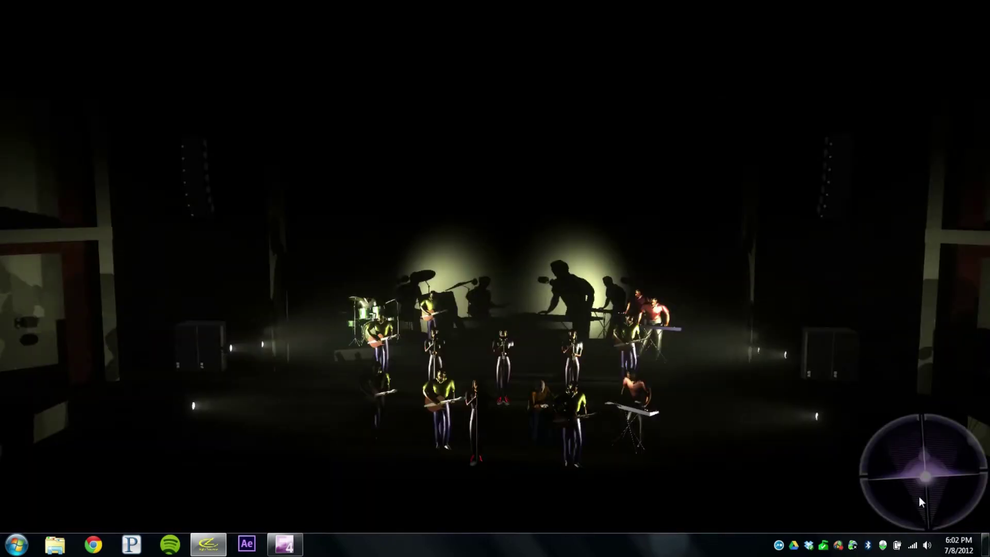
- Set the room's ambient light to 22% and turn the smoke off for the stage view
left_click_drag(919, 497, 923, 460)
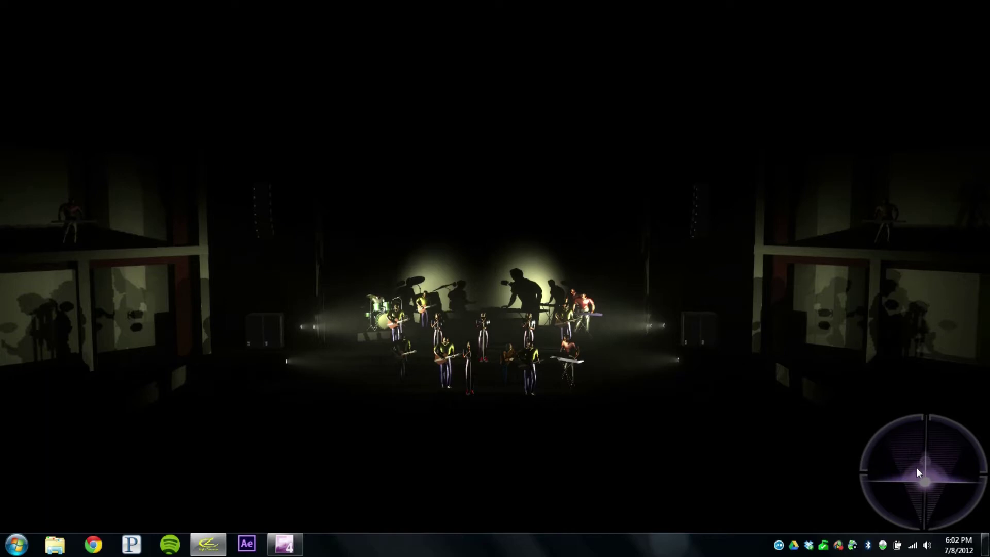
right_click(920, 465)
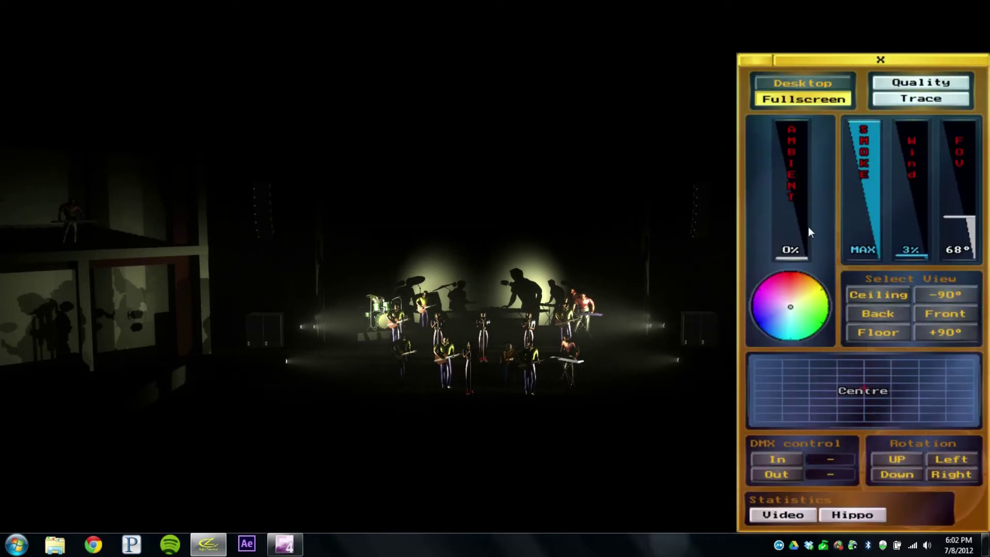
left_click_drag(803, 239, 803, 228)
left_click_drag(863, 189, 880, 259)
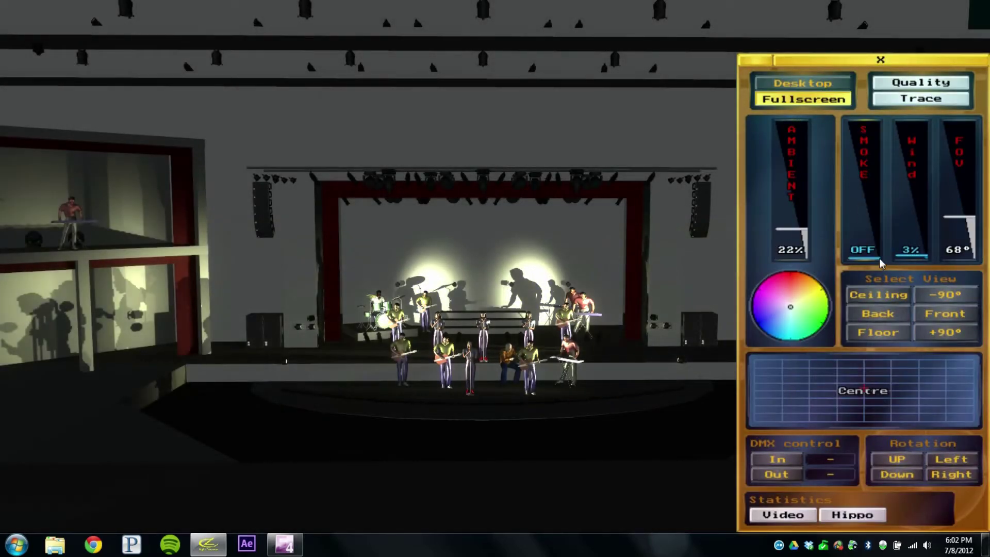
right_click(710, 173)
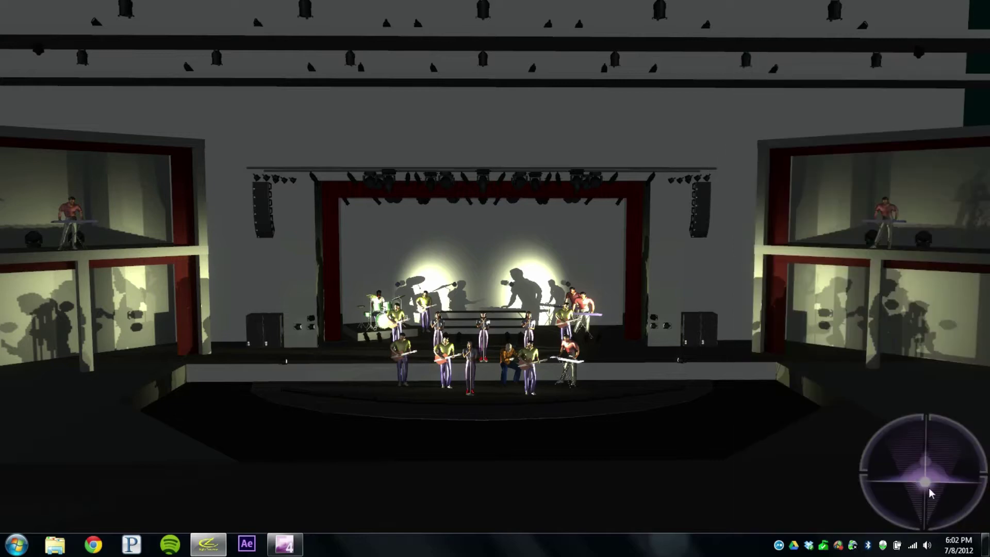
- Examine the stage, the side balcony boxes and the side wall of the room from several distances and angles
mouse_move(928, 487)
left_mouse_down()
mouse_move(943, 487)
mouse_move(931, 487)
mouse_move(935, 477)
mouse_move(944, 487)
mouse_move(927, 487)
mouse_move(933, 469)
mouse_move(918, 475)
mouse_move(933, 470)
left_mouse_up()
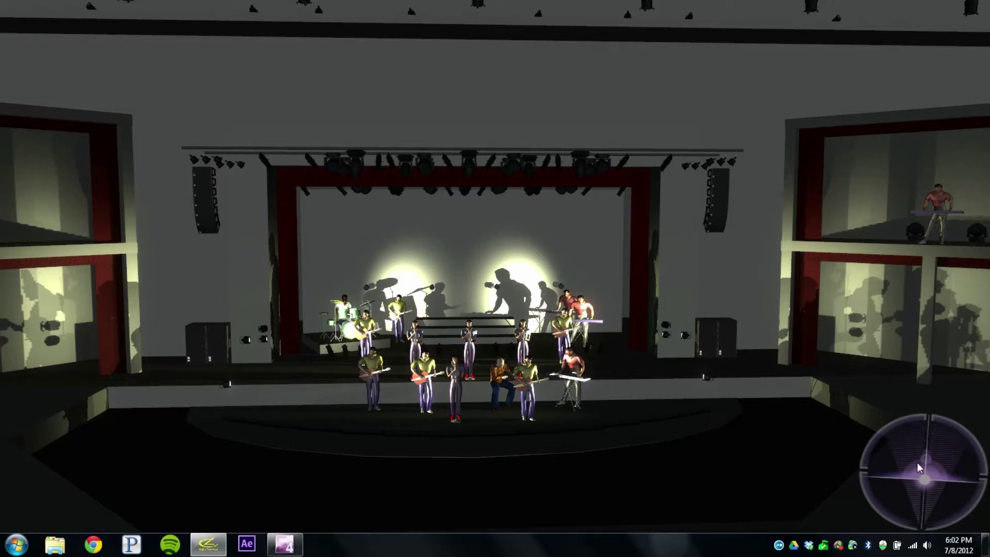
left_click_drag(917, 464, 942, 469)
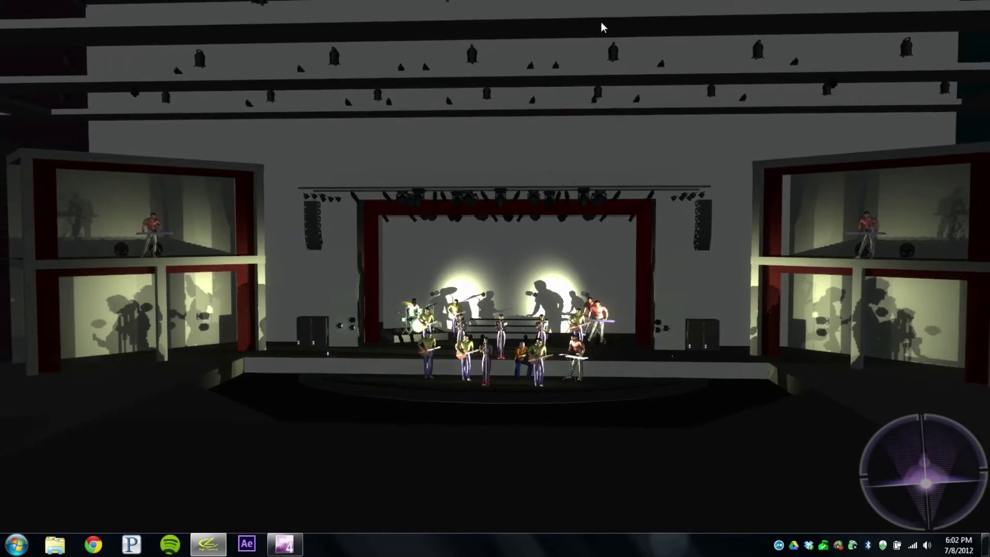
left_click_drag(921, 474, 920, 473)
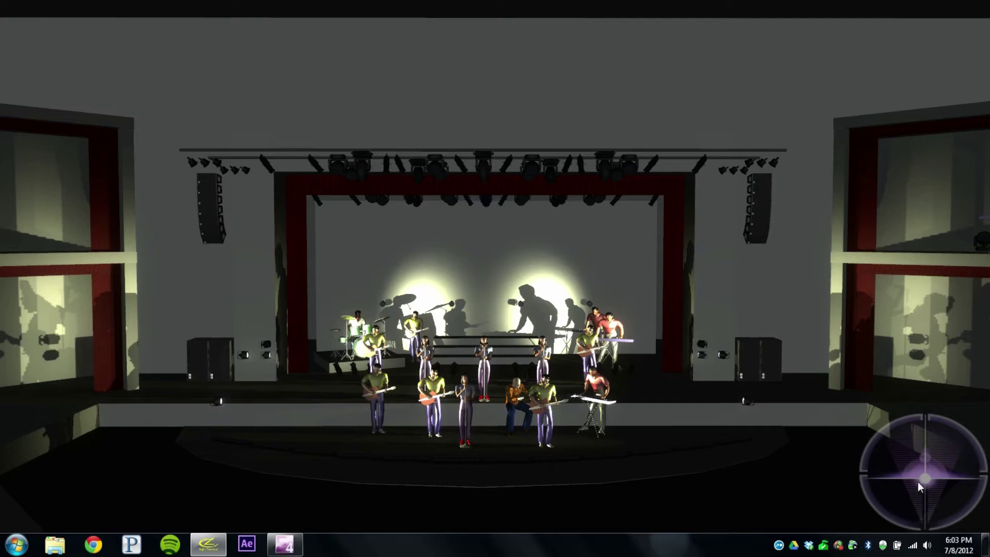
scroll(809, 422, "down", 4)
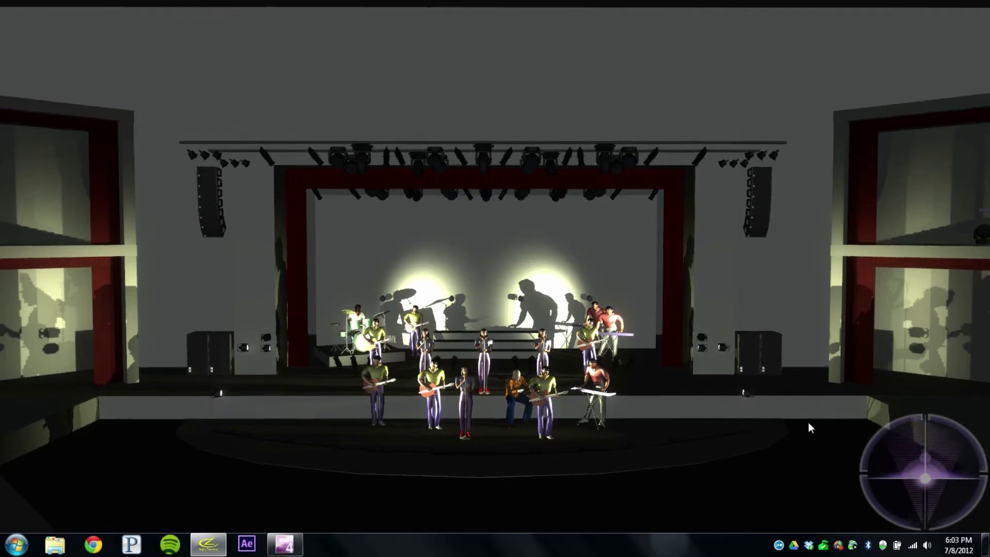
left_click_drag(950, 470, 945, 468)
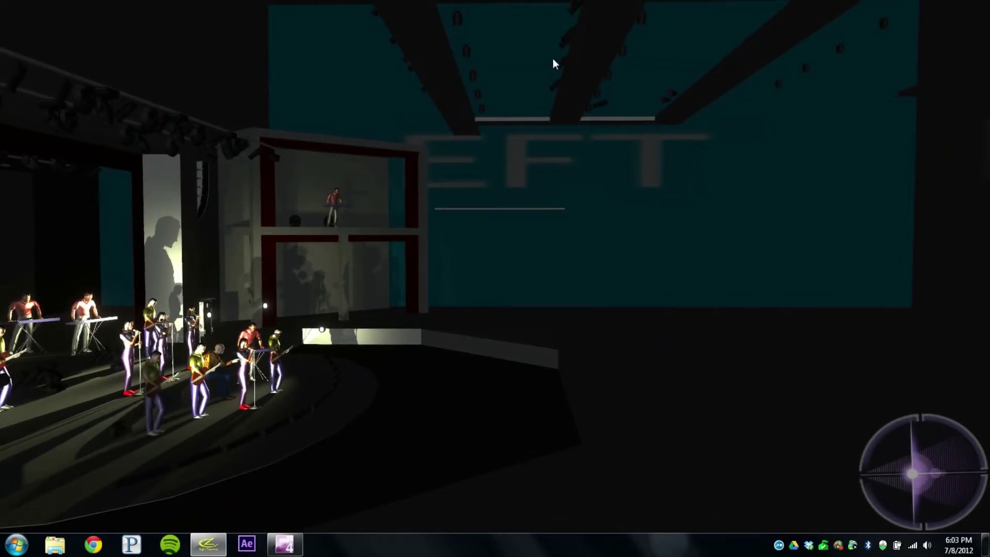
left_click_drag(928, 470, 908, 469)
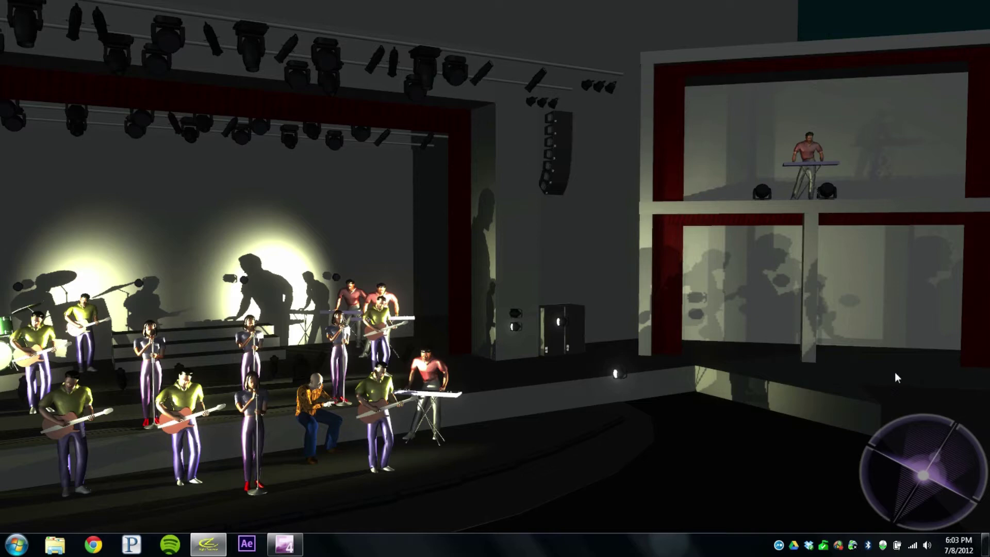
left_click_drag(929, 473, 929, 472)
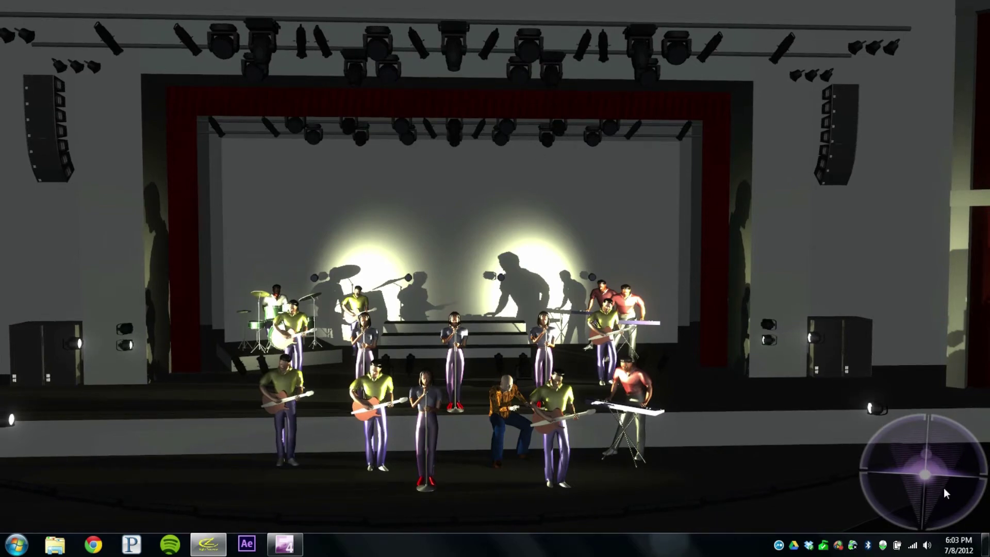
left_click_drag(919, 478, 920, 478)
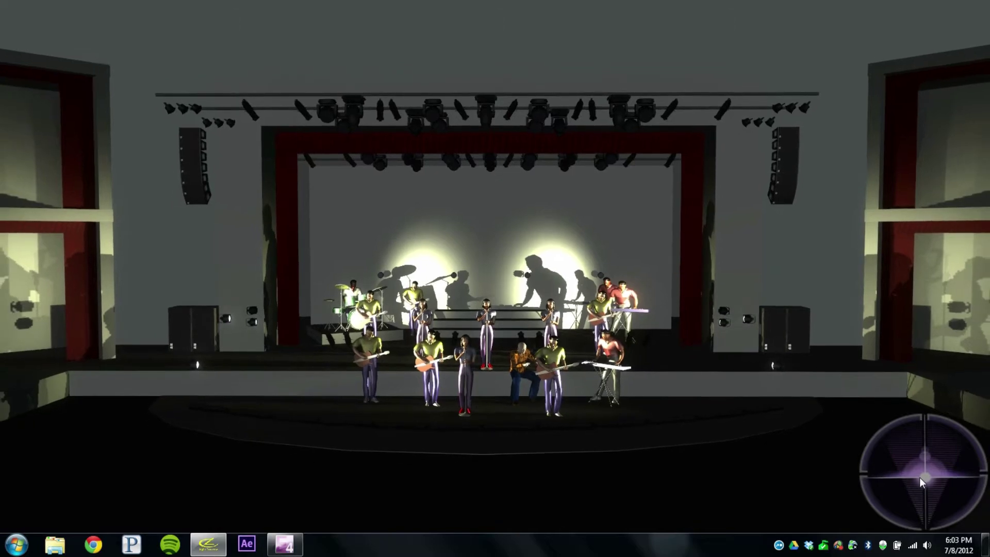
- Examine the band and the overhead lighting rig from raised, lowered, closer and farther front viewpoints
right_click(920, 466)
left_click_drag(931, 488, 884, 457)
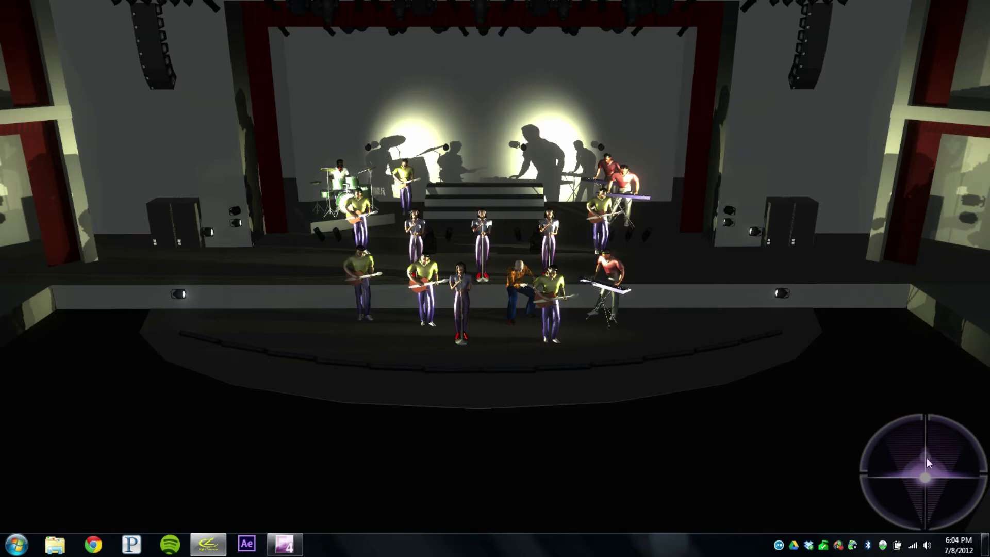
left_click_drag(909, 468, 915, 466)
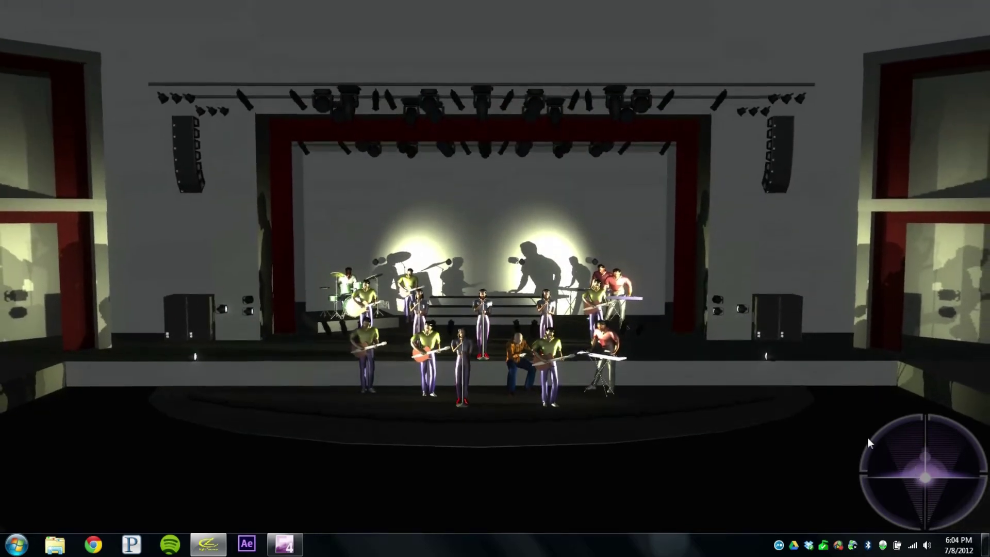
left_click_drag(868, 438, 812, 436)
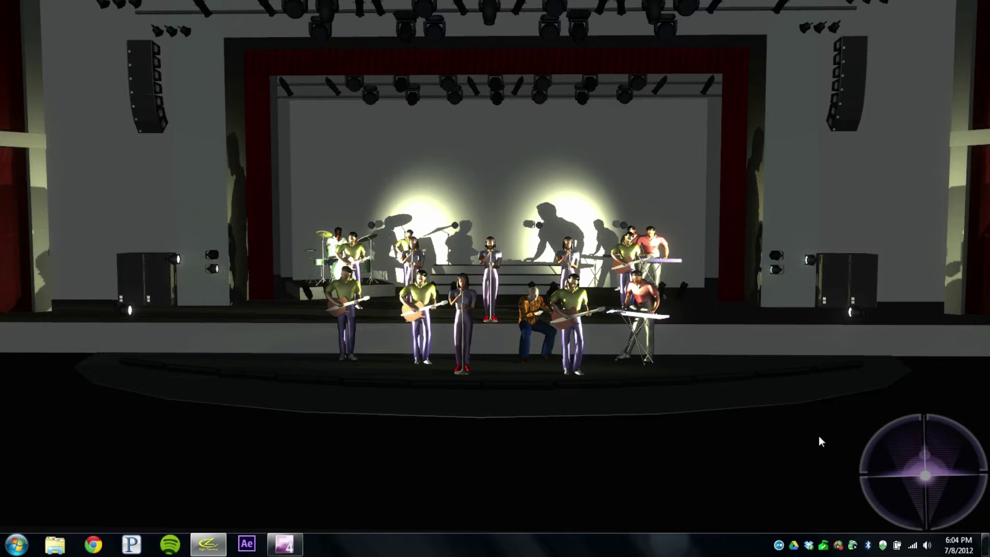
left_click(912, 469)
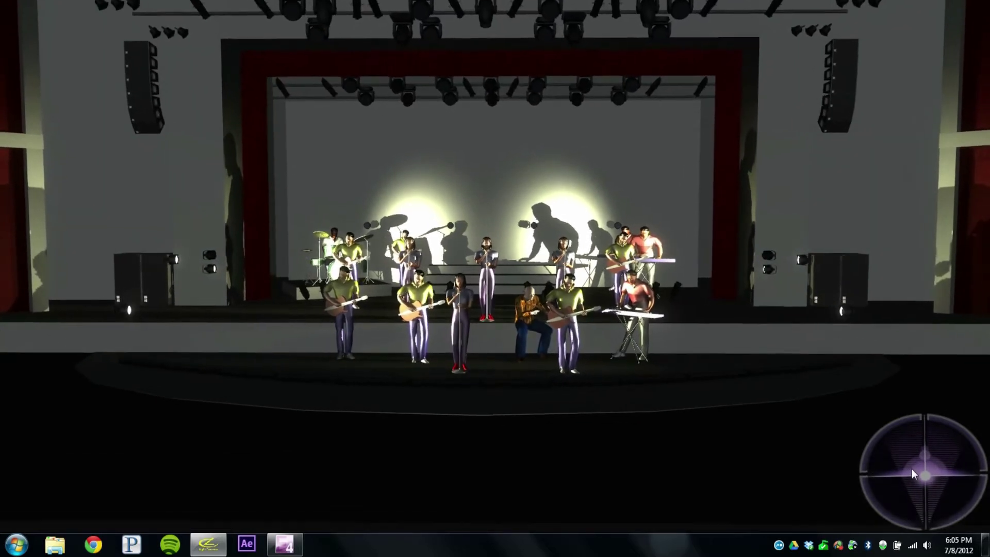
left_click_drag(912, 469, 933, 457)
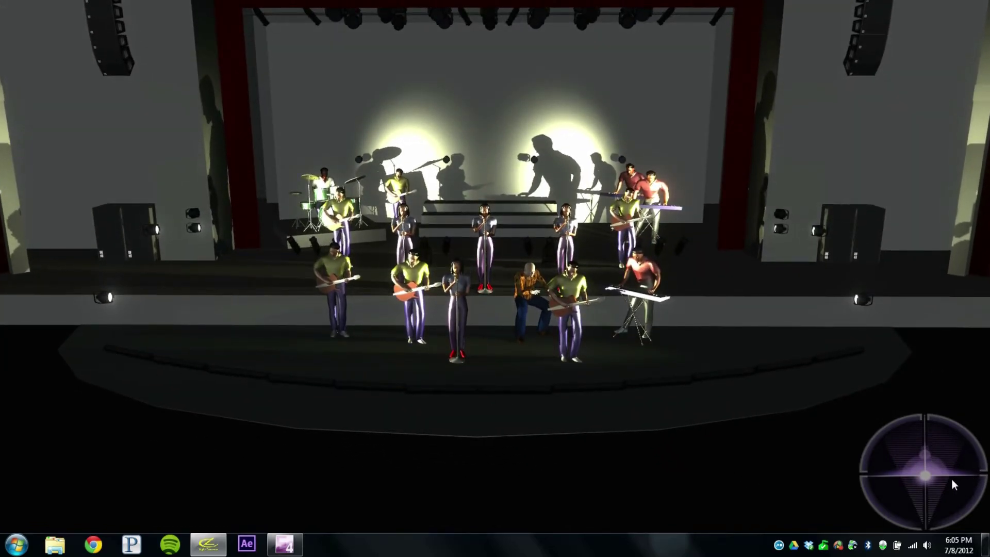
scroll(936, 470, "down", 2)
left_click_drag(936, 470, 834, 446)
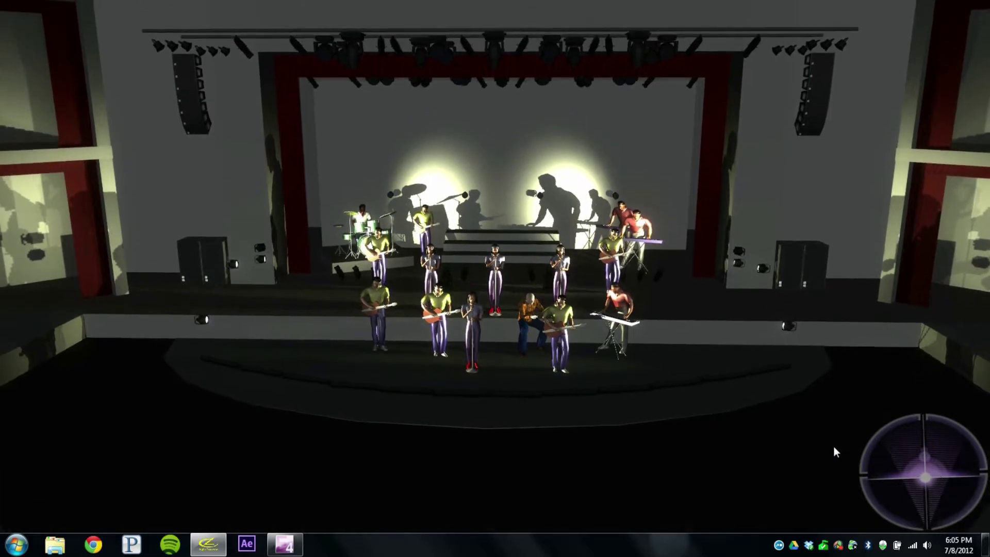
scroll(838, 438, "up", 1)
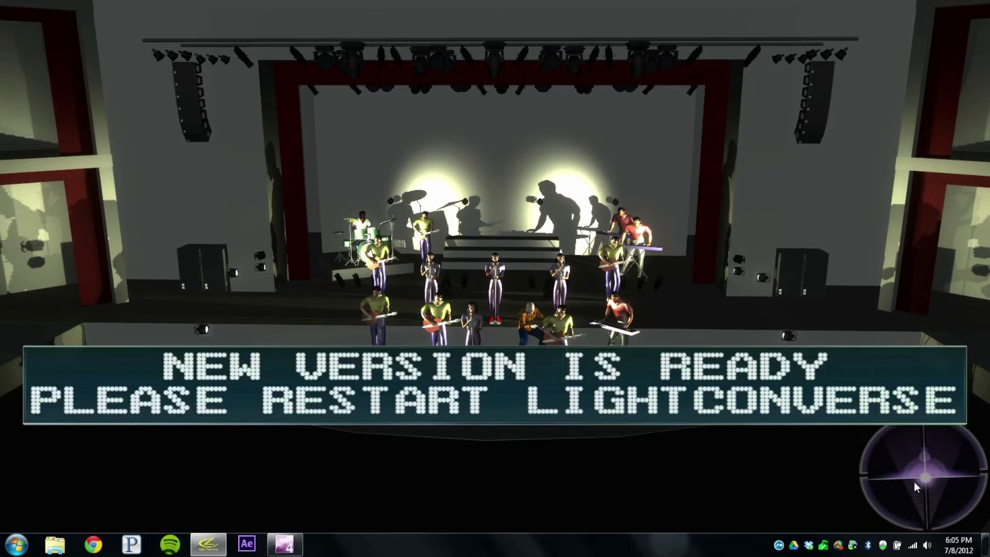
left_click_drag(920, 472, 922, 461)
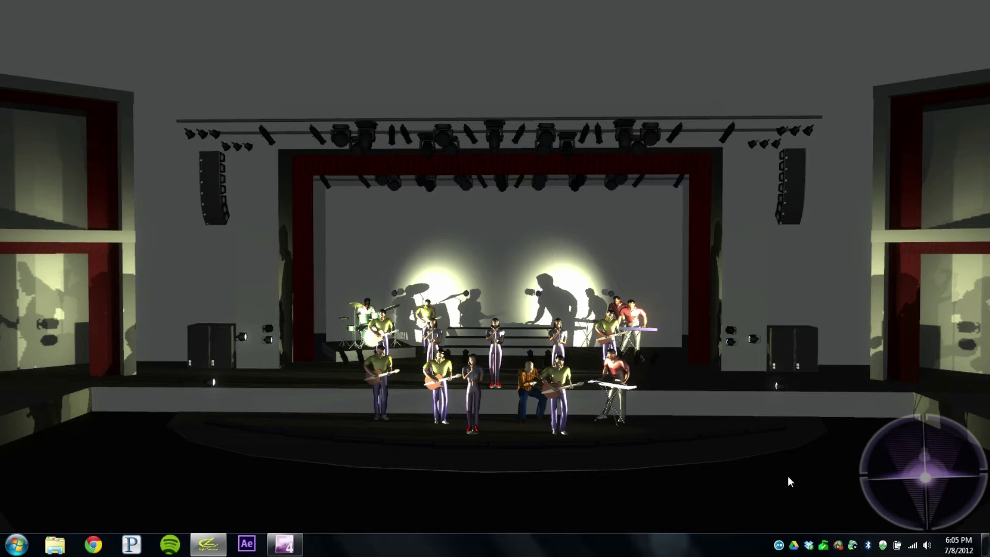
left_click_drag(934, 472, 908, 451)
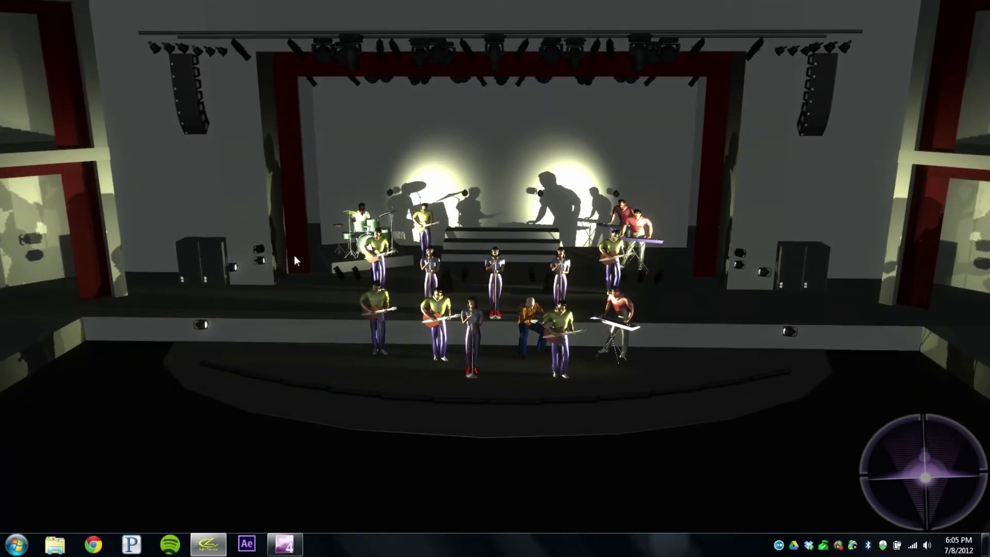
- Leave the full-screen view and raise the selected ETC Source Four 19Deg fixtures to almost full intensity
key("Escape")
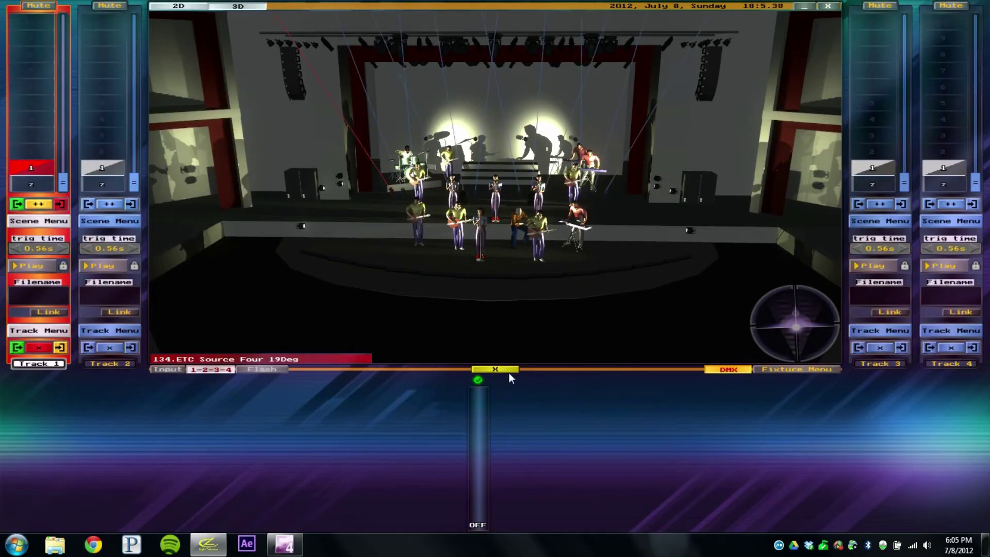
left_click_drag(480, 454, 469, 388)
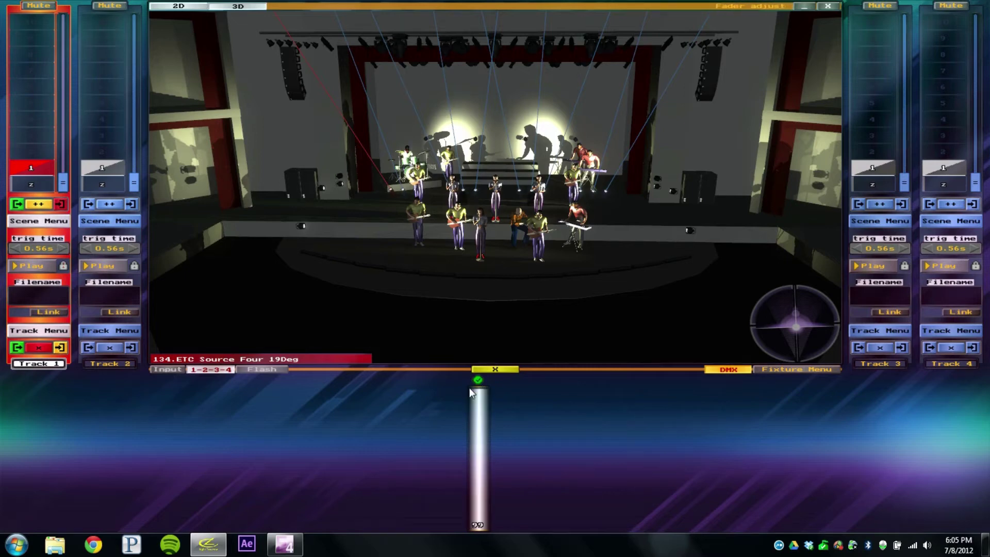
- Lower the ambient light to about 6% and set the smoke to maximum
left_click(789, 327)
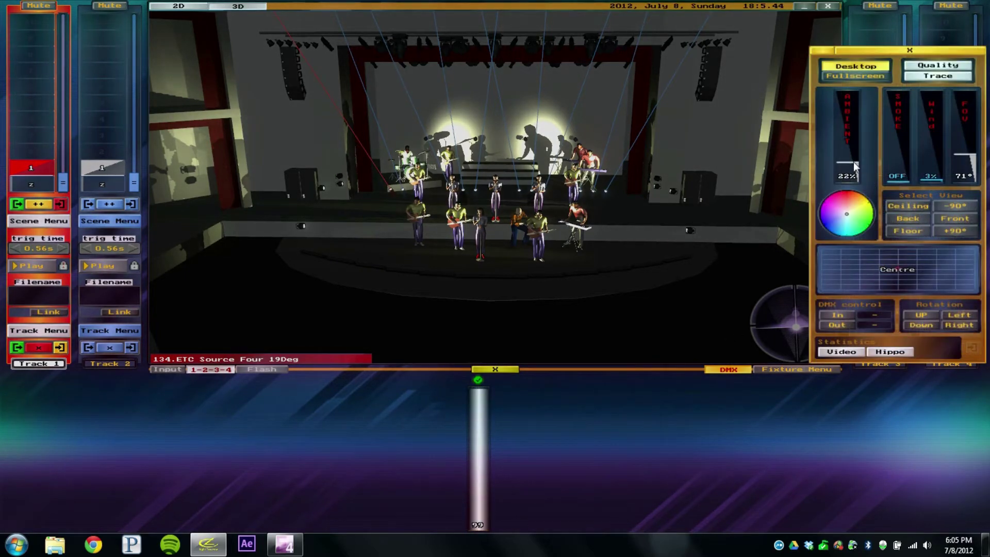
left_click_drag(853, 161, 908, 91)
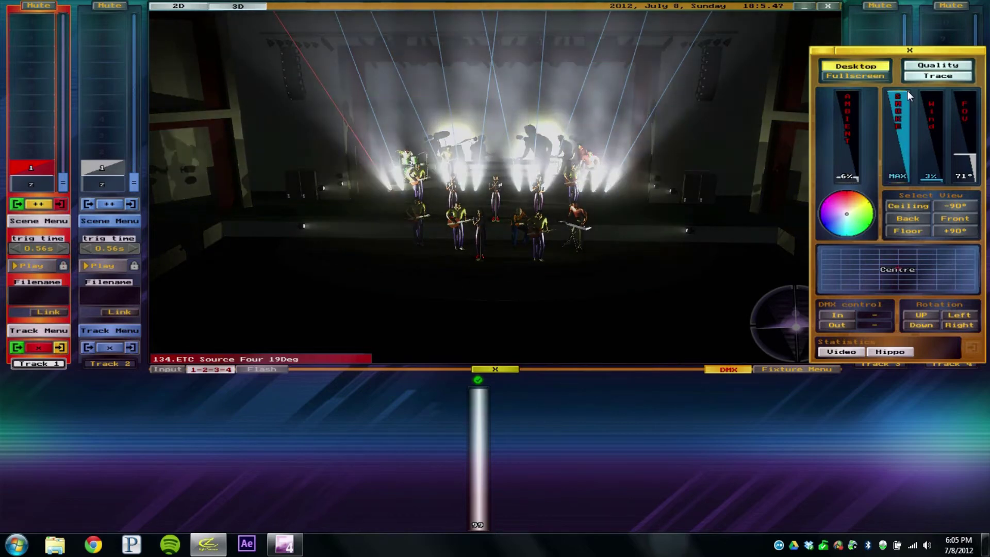
left_click(717, 324)
- Bring the selected ETC Source Four 19Deg fixtures to 100 to view their beams on the band, and fade them off
mouse_move(486, 398)
left_mouse_down()
mouse_move(483, 496)
mouse_move(484, 387)
mouse_move(481, 531)
mouse_move(475, 387)
left_mouse_up()
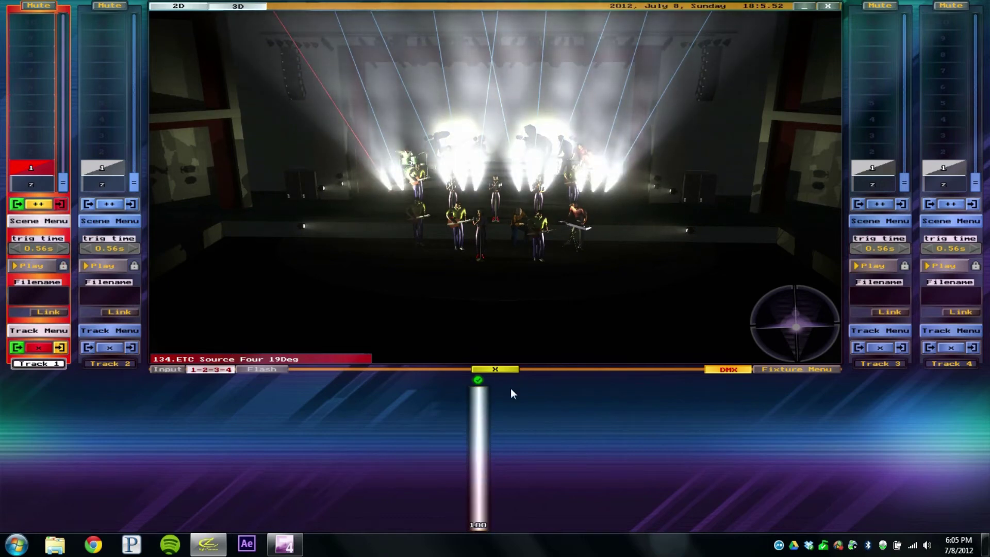
mouse_move(480, 401)
left_mouse_down()
mouse_move(470, 531)
mouse_move(482, 387)
left_mouse_up()
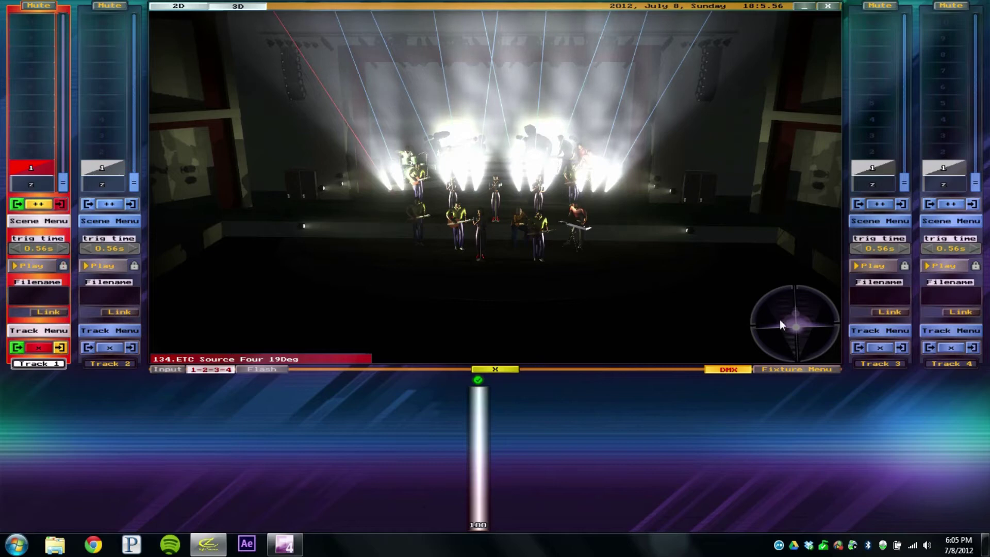
scroll(791, 326, "up", 2)
scroll(791, 327, "up", 3)
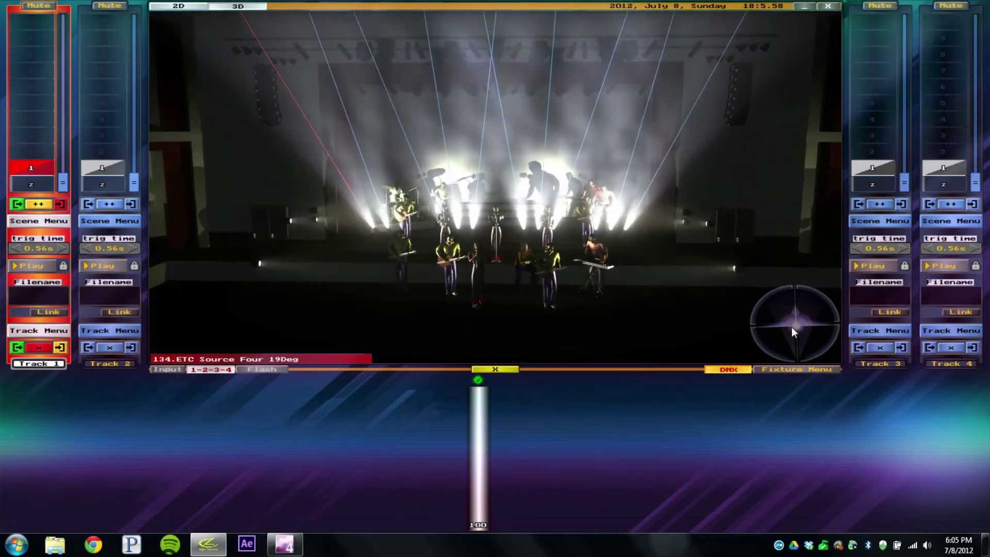
left_click_drag(792, 332, 792, 331)
mouse_move(478, 397)
left_mouse_down()
mouse_move(475, 536)
mouse_move(479, 392)
left_mouse_up()
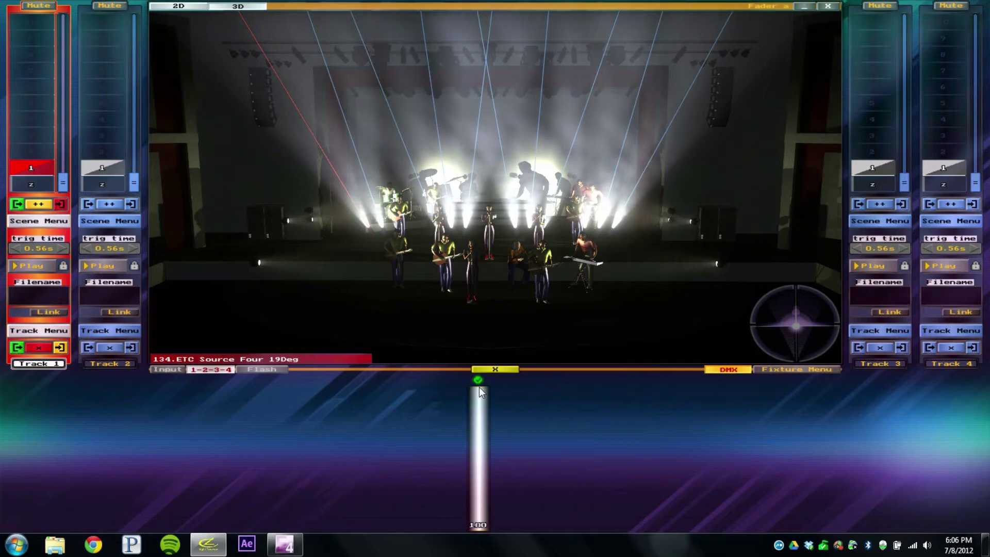
left_click_drag(804, 325, 803, 324)
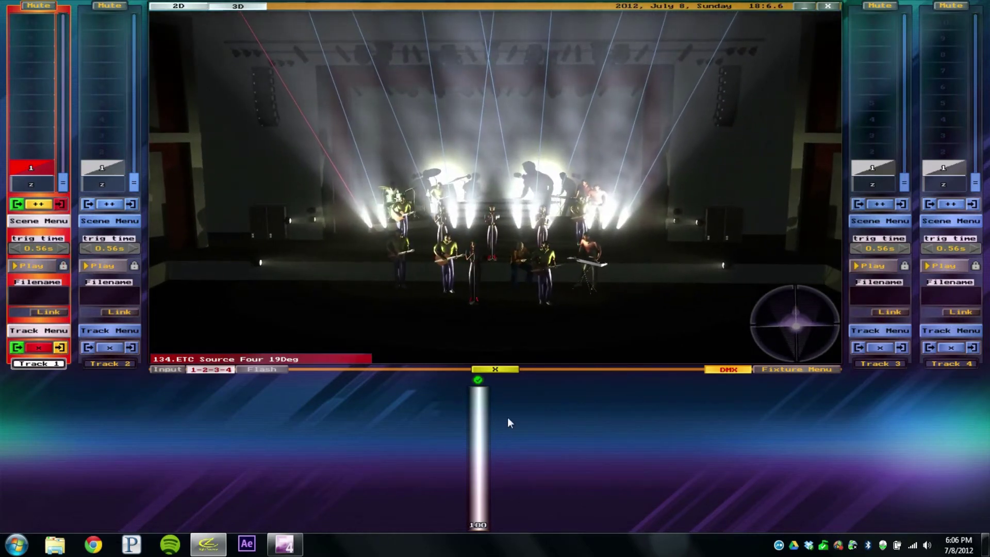
mouse_move(481, 401)
left_mouse_down()
mouse_move(472, 510)
mouse_move(483, 387)
left_mouse_up()
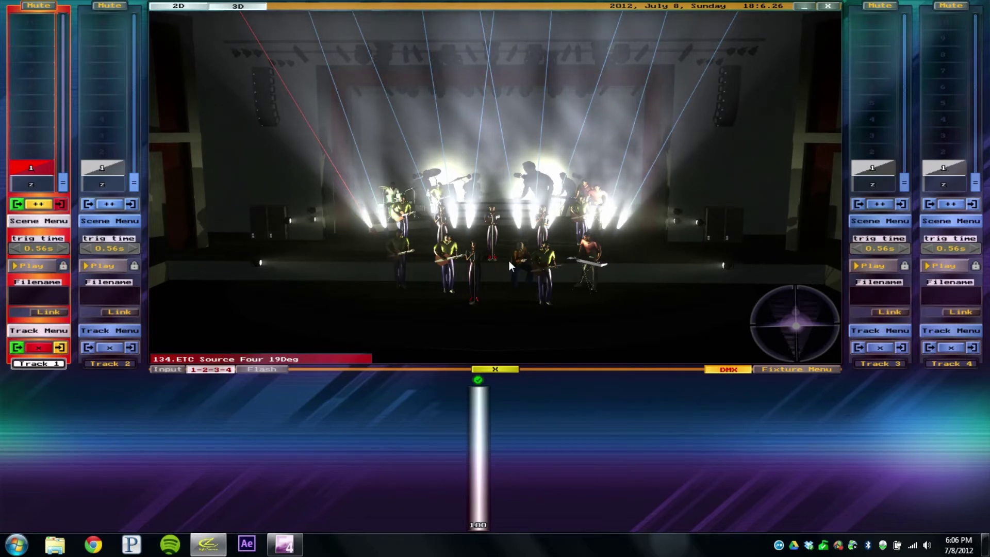
left_click_drag(478, 414, 479, 532)
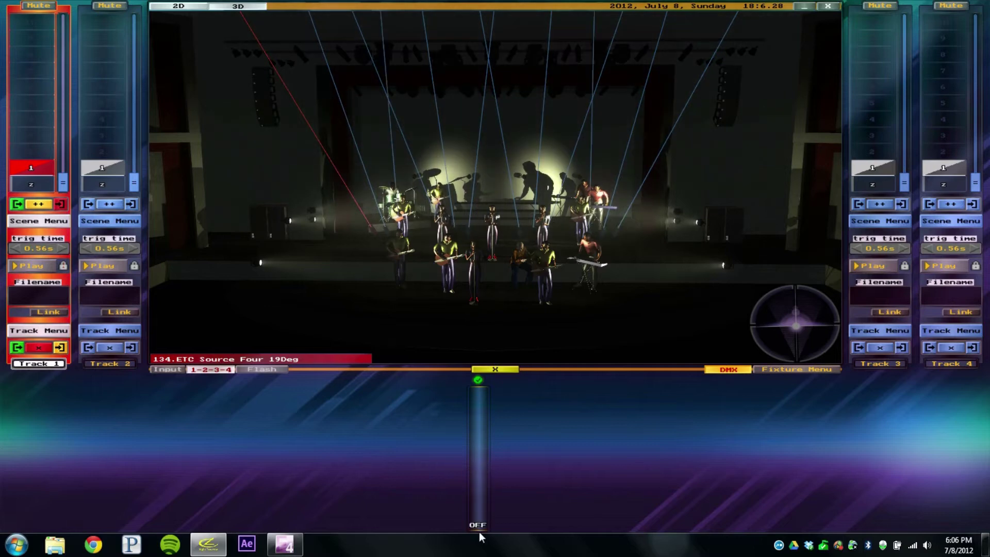
- Select the Coemar StripLiteLED RGBW fixtures along the stage's front edge and raise their dimmer to full
left_click(504, 369)
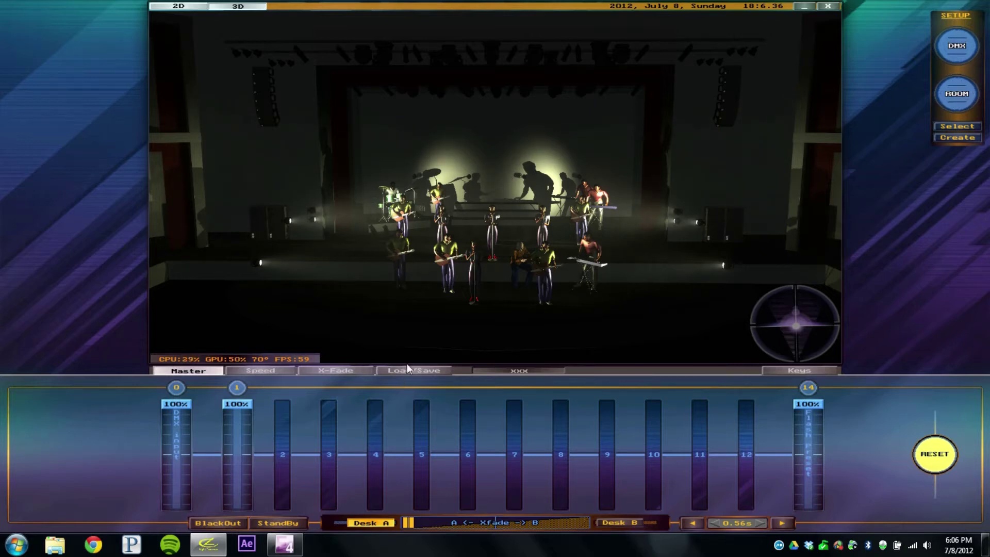
left_click(398, 315)
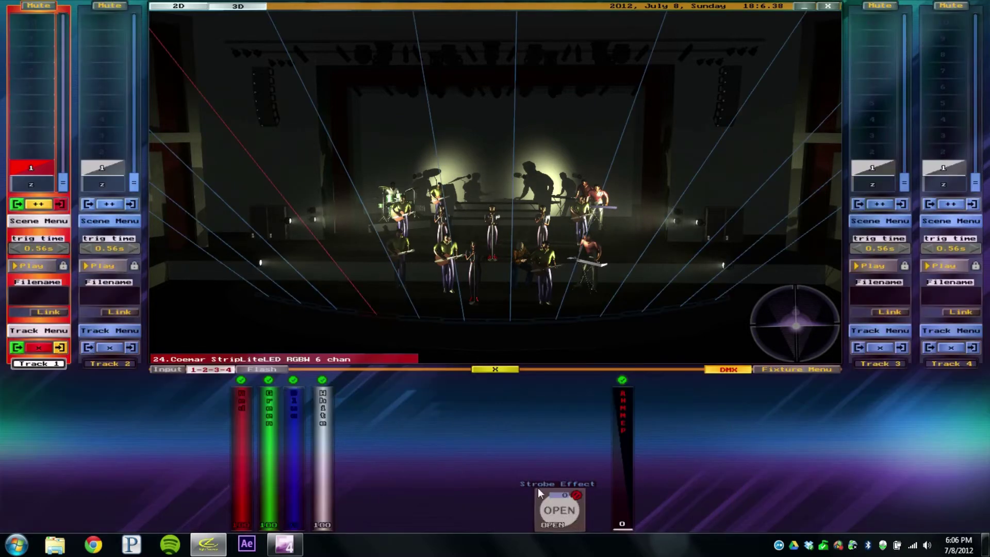
left_click_drag(617, 495, 617, 392)
- Lower the smoke to 42% and keep the Coemar strip fixtures' dimmer fully on
mouse_move(787, 327)
left_mouse_down()
mouse_move(810, 324)
mouse_move(787, 314)
left_mouse_up()
right_click(788, 314)
left_click_drag(908, 104, 900, 144)
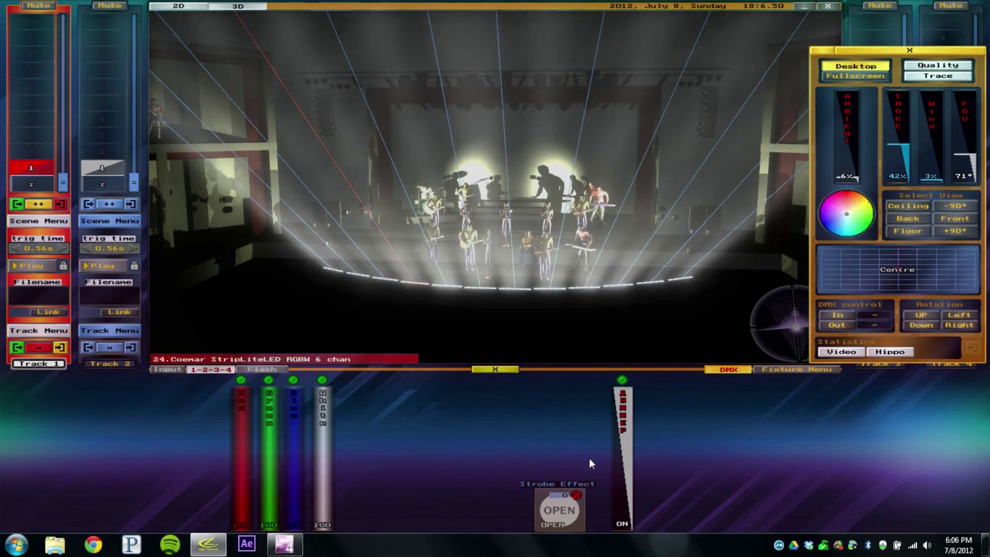
left_click(623, 394)
mouse_move(621, 398)
left_mouse_down()
mouse_move(633, 497)
mouse_move(629, 387)
mouse_move(628, 530)
mouse_move(625, 388)
left_mouse_up()
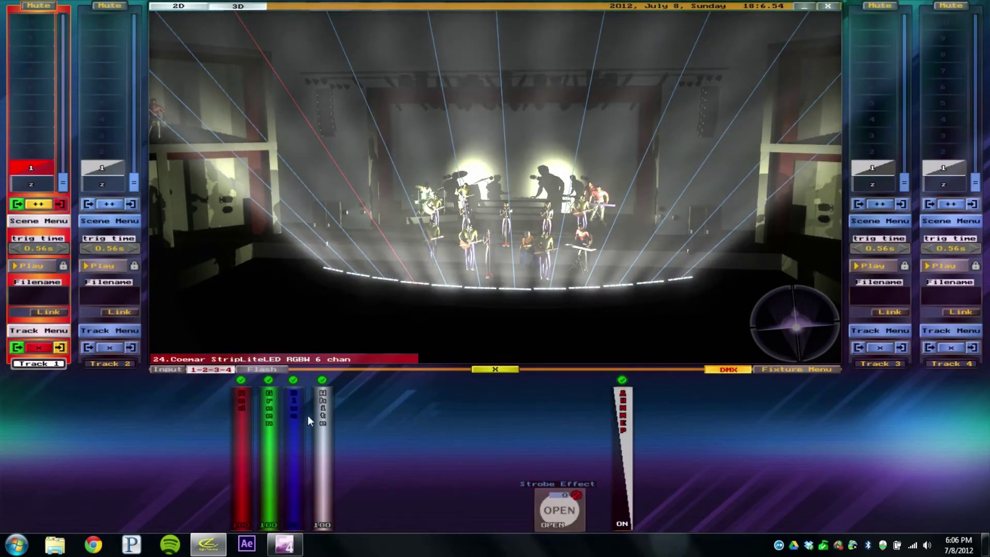
- Turn off the white and green channels of the Coemar strip fixtures and set the smoke to maximum
left_click_drag(321, 415, 322, 527)
left_click_drag(270, 402, 272, 528)
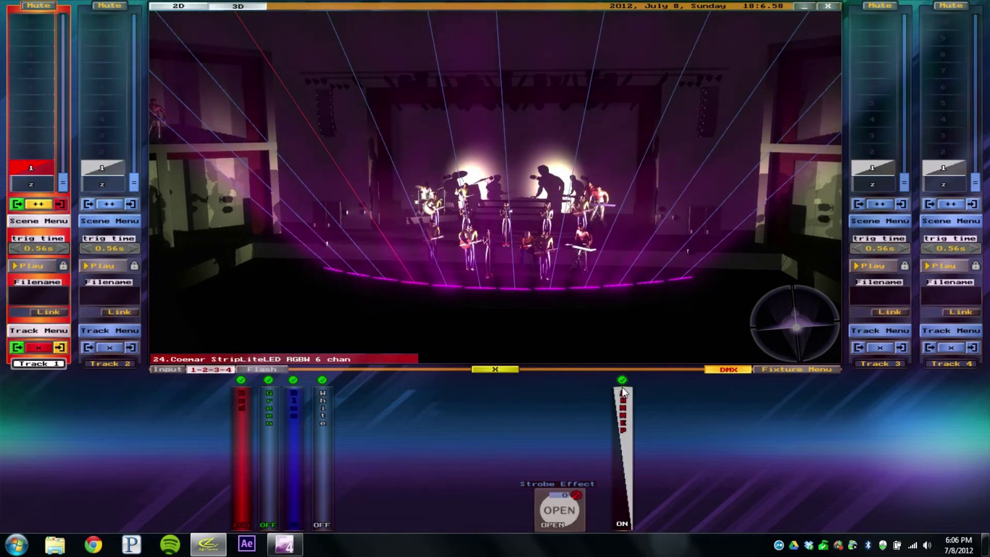
right_click(805, 330)
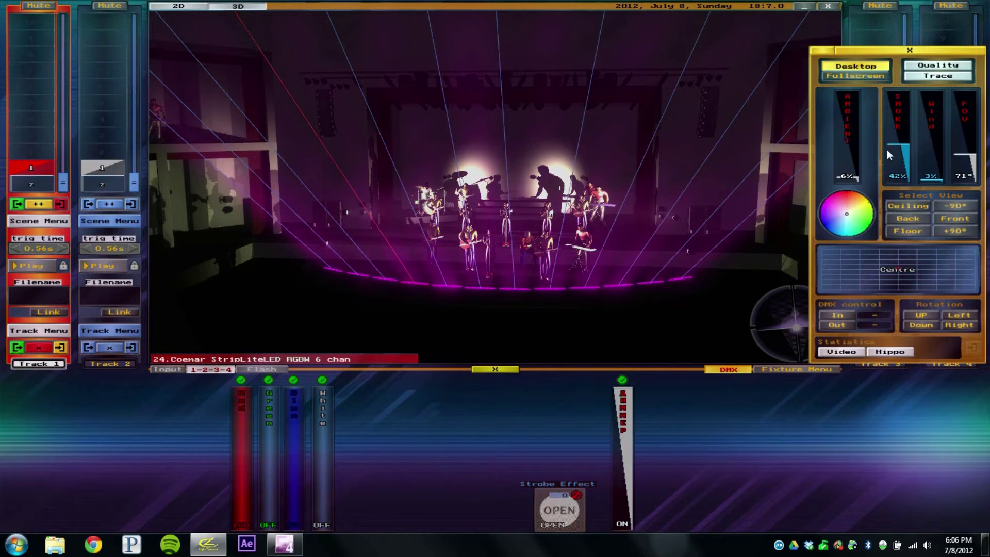
left_click_drag(887, 150, 896, 92)
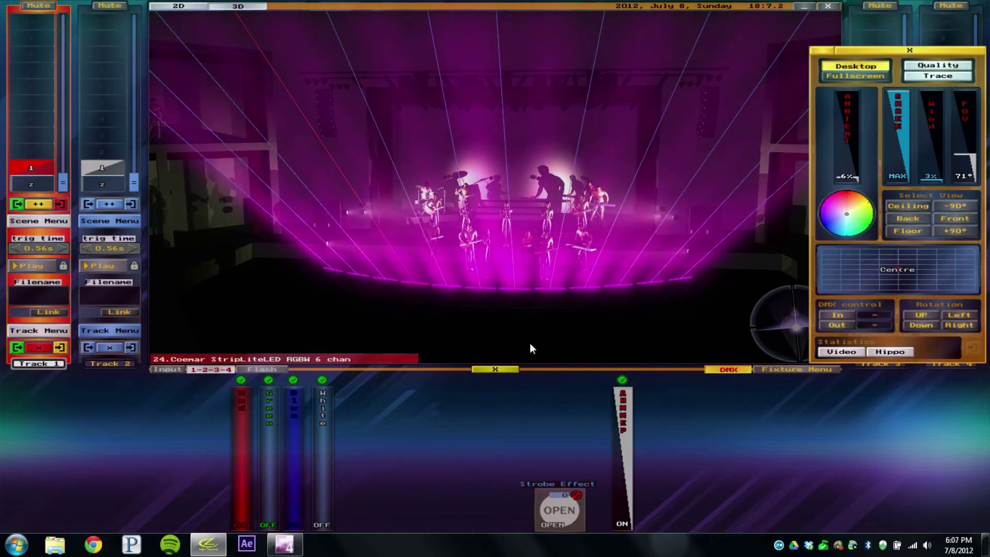
left_click(767, 319)
right_click(791, 312)
left_click(789, 312)
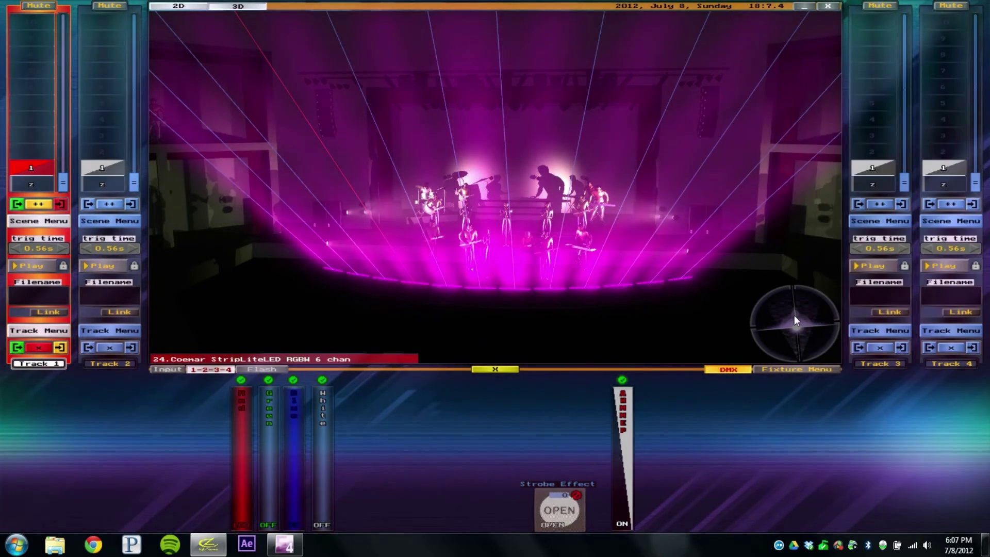
mouse_move(794, 317)
left_mouse_down()
mouse_move(815, 317)
mouse_move(779, 320)
mouse_move(794, 321)
left_mouse_up()
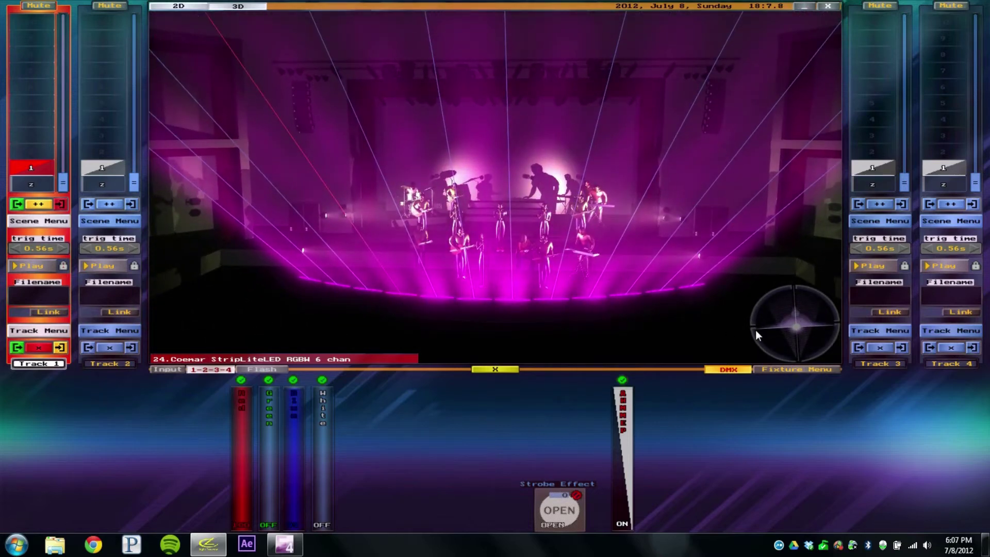
- Fade the Coemar strip fixtures to 0 and select the single strip at the middle of the stage's front edge
double_click(482, 300)
left_click_drag(631, 413, 622, 531)
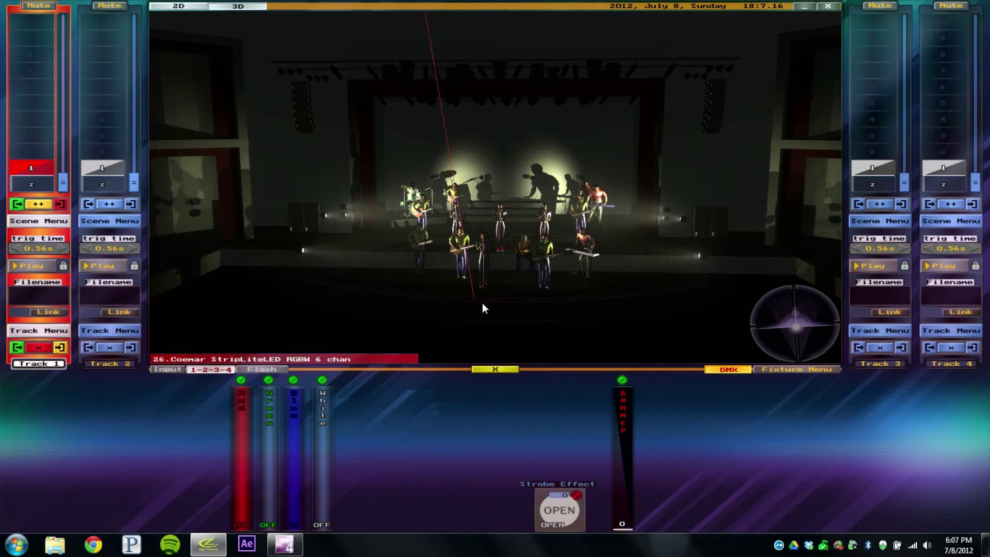
left_click(506, 302)
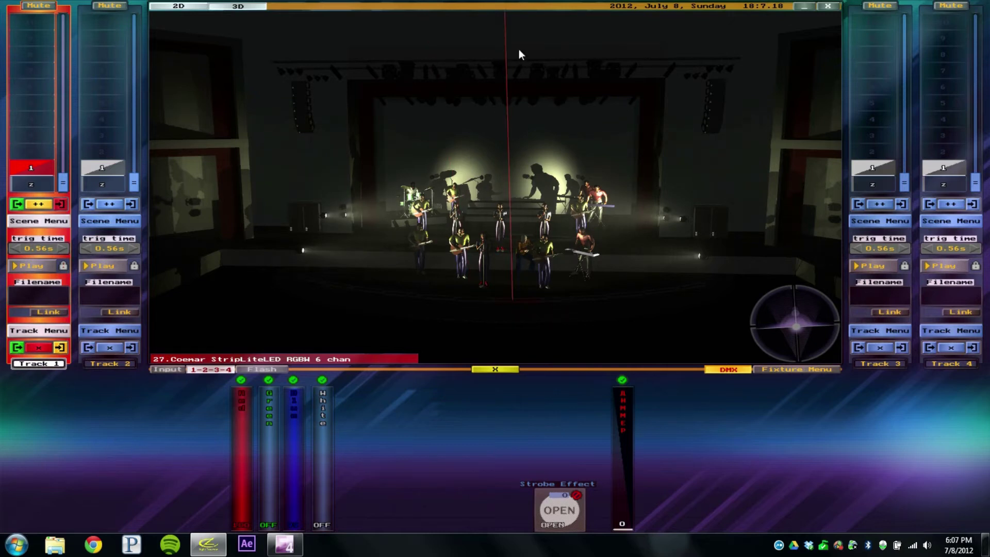
- Bring the overhead Martin 401 RGBX fixtures to full intensity with all colours at 100, and fade them off
left_click(389, 74)
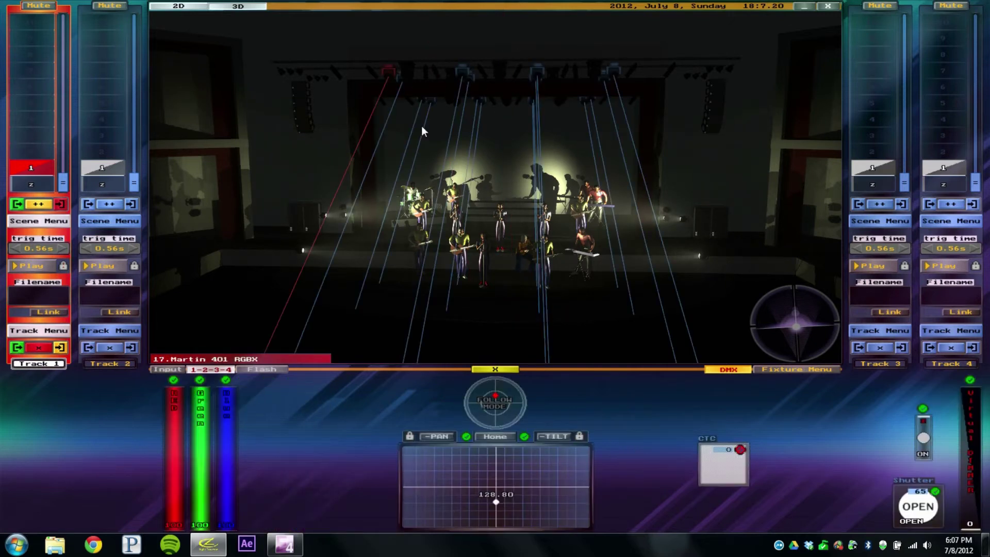
left_click_drag(972, 510, 963, 384)
mouse_move(204, 398)
left_mouse_down()
mouse_move(196, 531)
mouse_move(194, 382)
left_mouse_up()
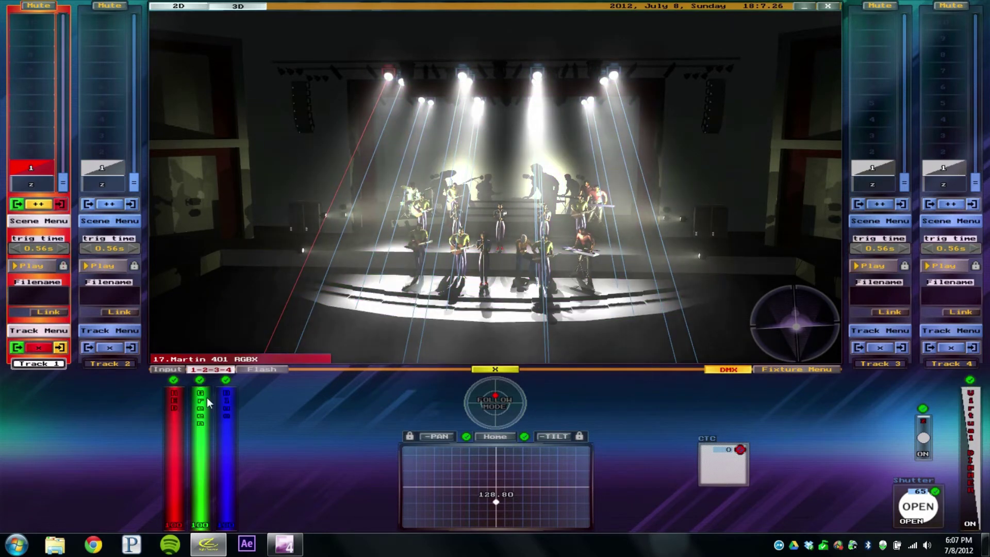
left_click_drag(226, 504, 227, 392)
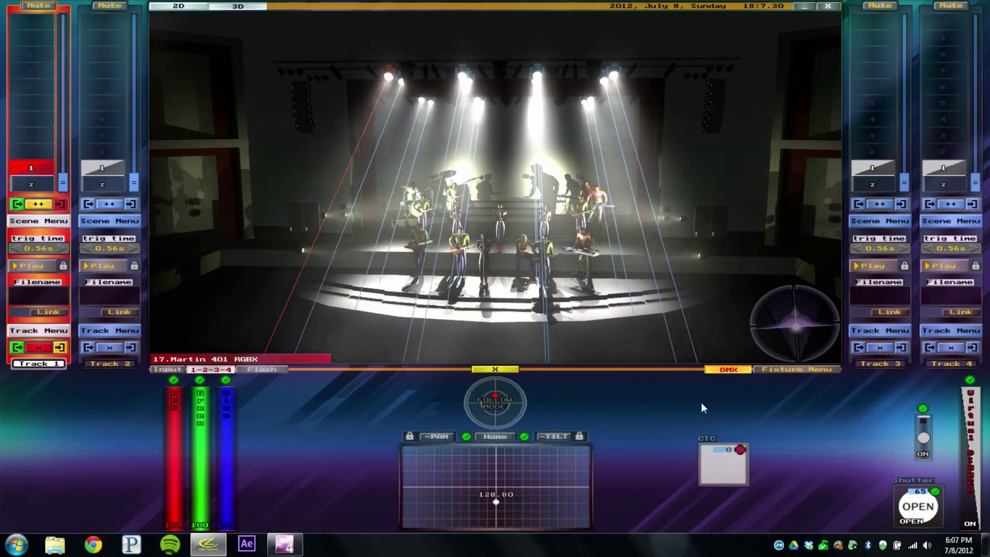
left_click_drag(800, 322, 807, 325)
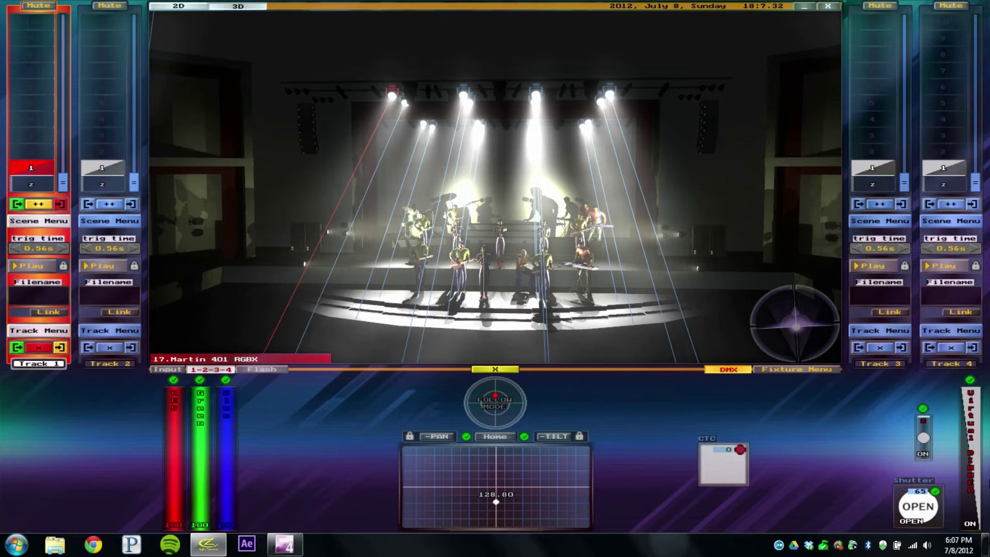
left_click_drag(972, 393, 970, 534)
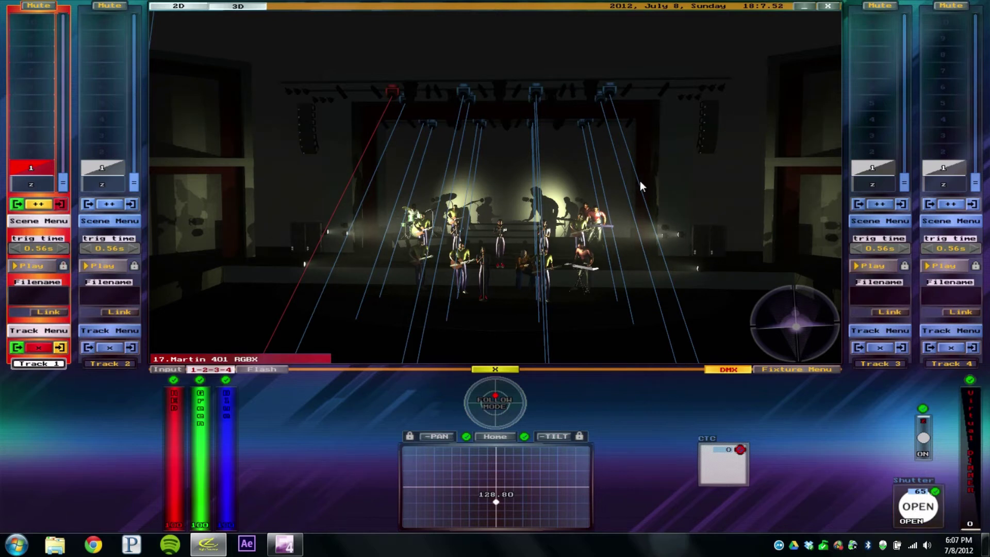
- Select the three overhead Martin MAC2000 Wash fixtures and raise their dimmer to full
left_click(411, 93)
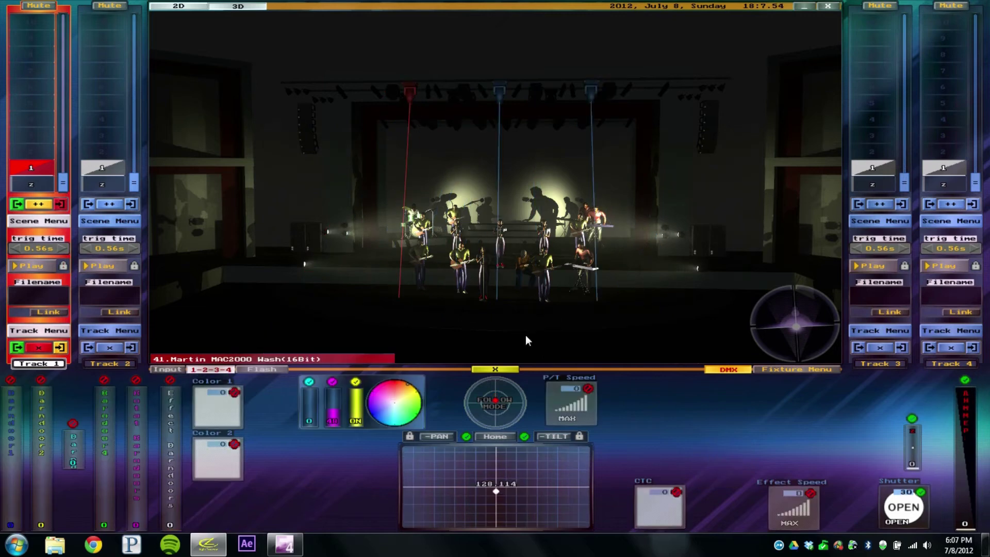
left_click_drag(961, 509, 968, 395)
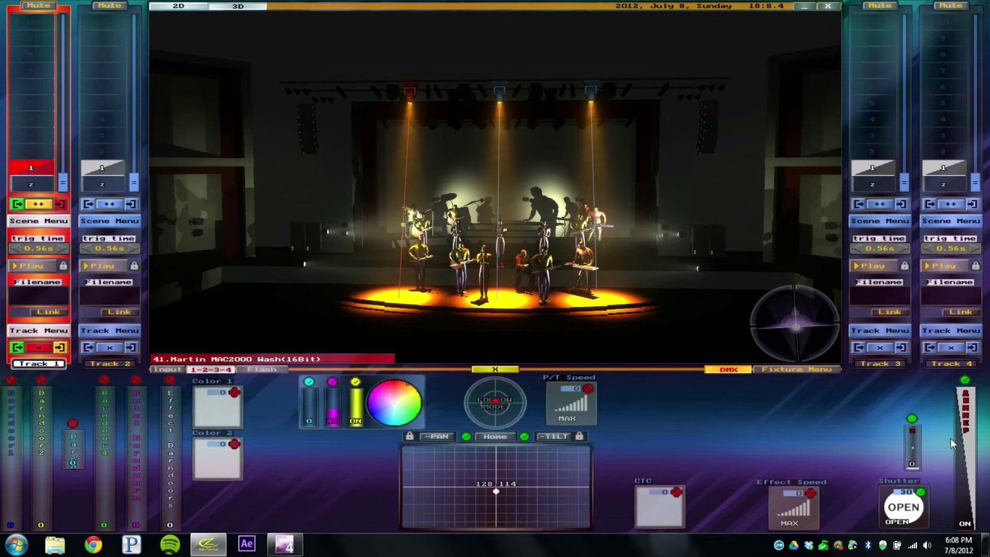
mouse_move(967, 394)
left_mouse_down()
mouse_move(972, 536)
mouse_move(967, 397)
left_mouse_up()
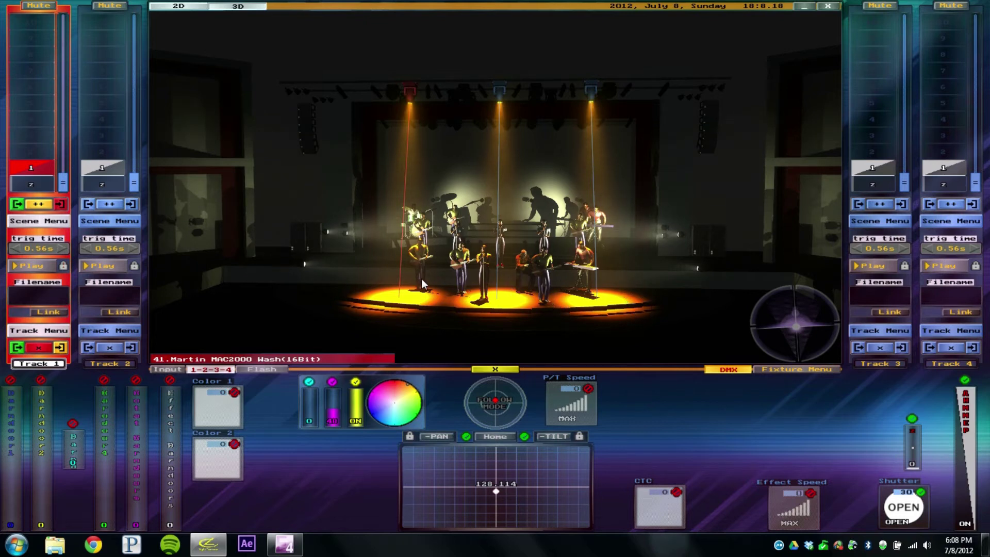
- Try a narrower beam on the Martin MAC2000 Wash fixtures and turn the fixtures off
left_click(913, 452)
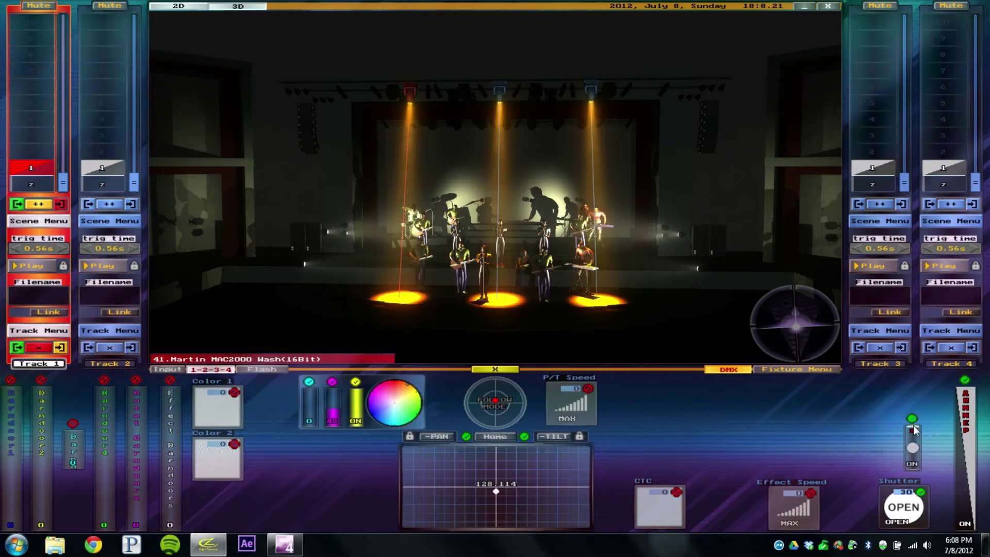
left_click(910, 459)
left_click(511, 368)
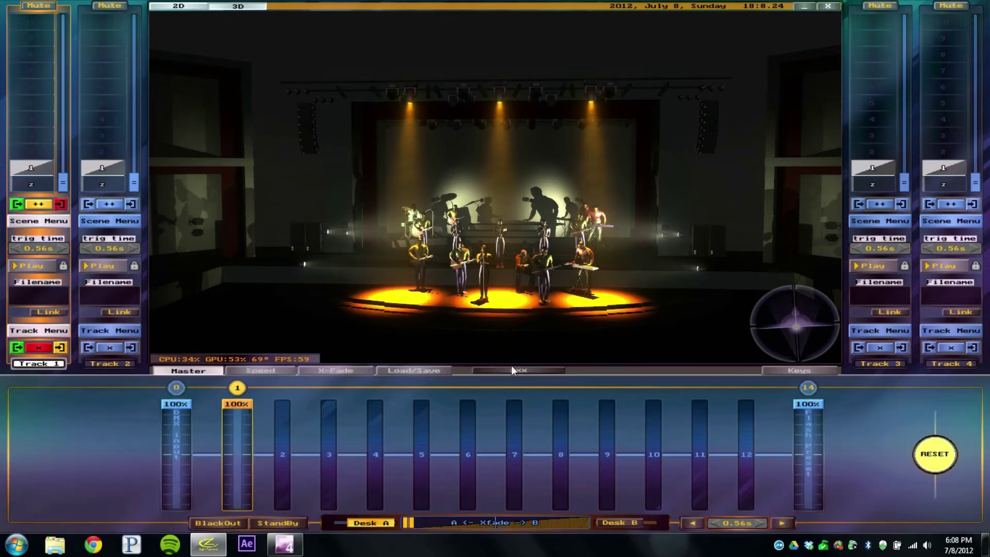
left_click(500, 93)
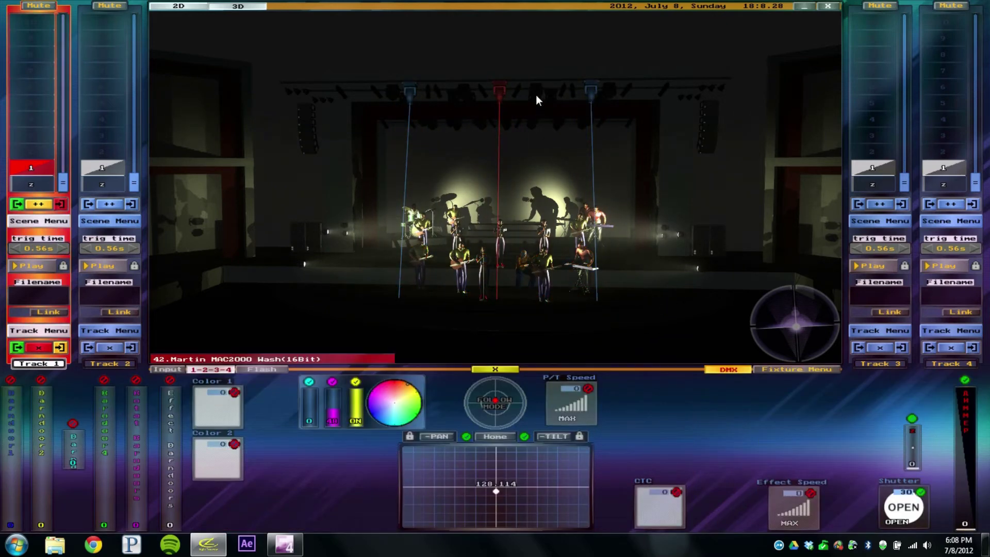
- Select the Martin MAC 550 fixtures on the rear truss and raise their dimmer to full
left_click(532, 125)
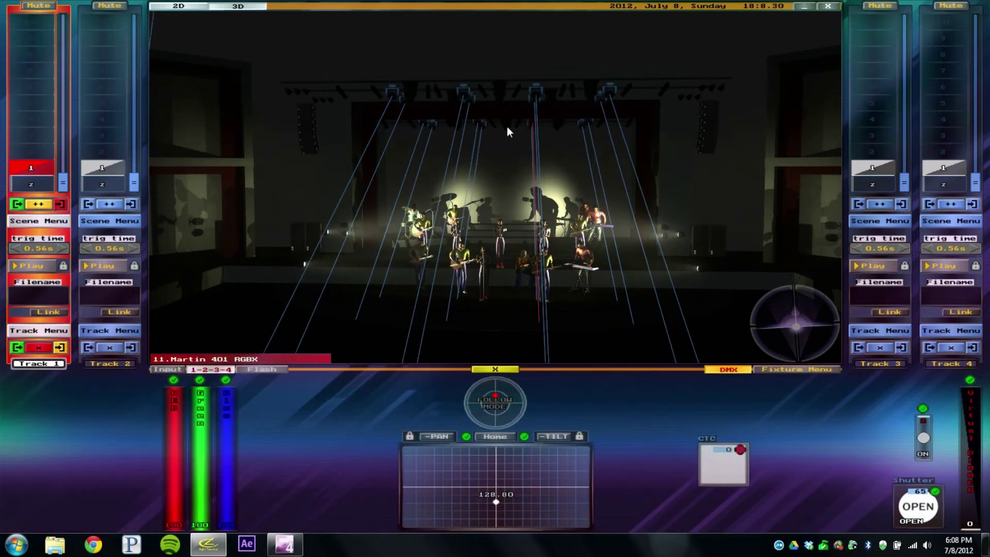
left_click(506, 125)
left_click_drag(964, 501, 972, 389)
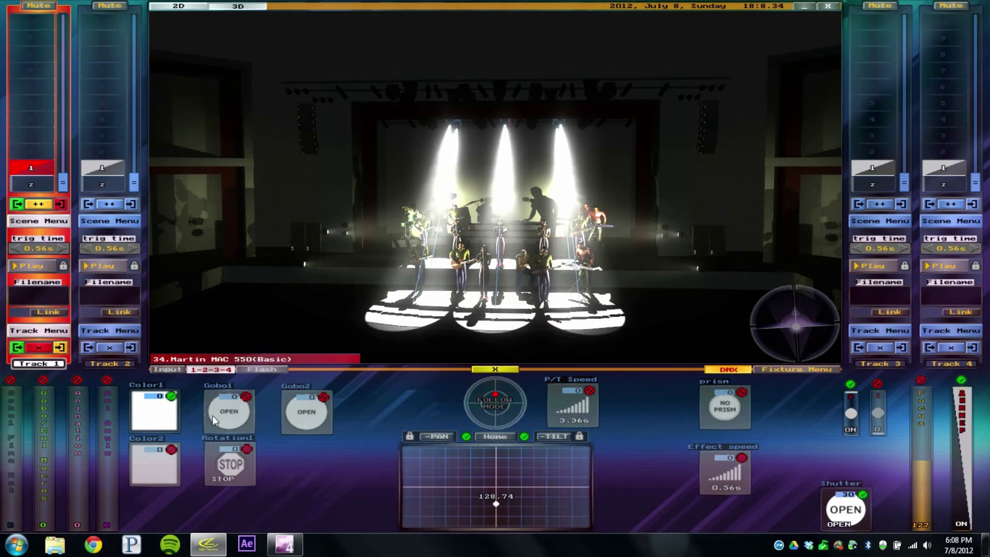
- Switch the Martin MAC 550 fixtures' first colour wheel to orange, purple, orange again and back to white
left_click(162, 406)
left_click(218, 215)
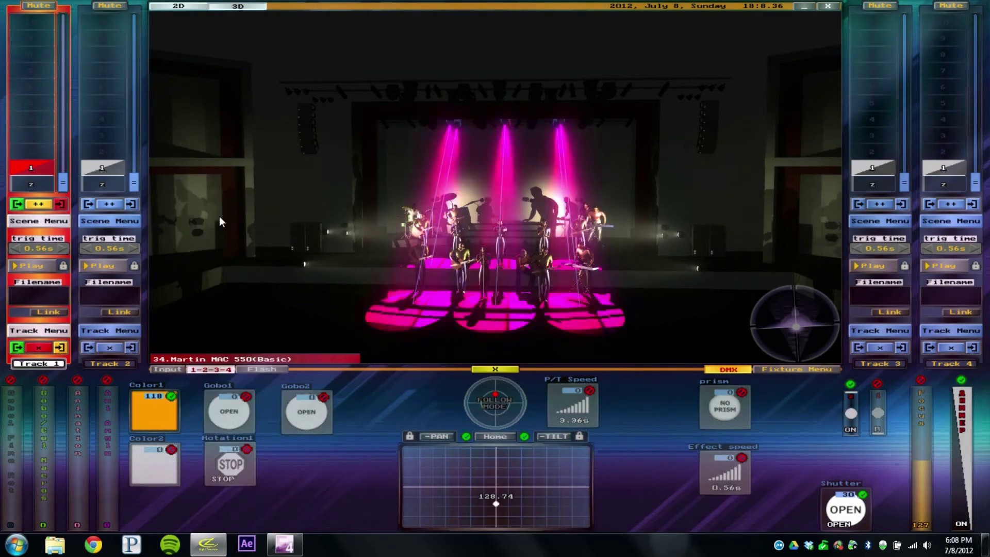
left_click(150, 418)
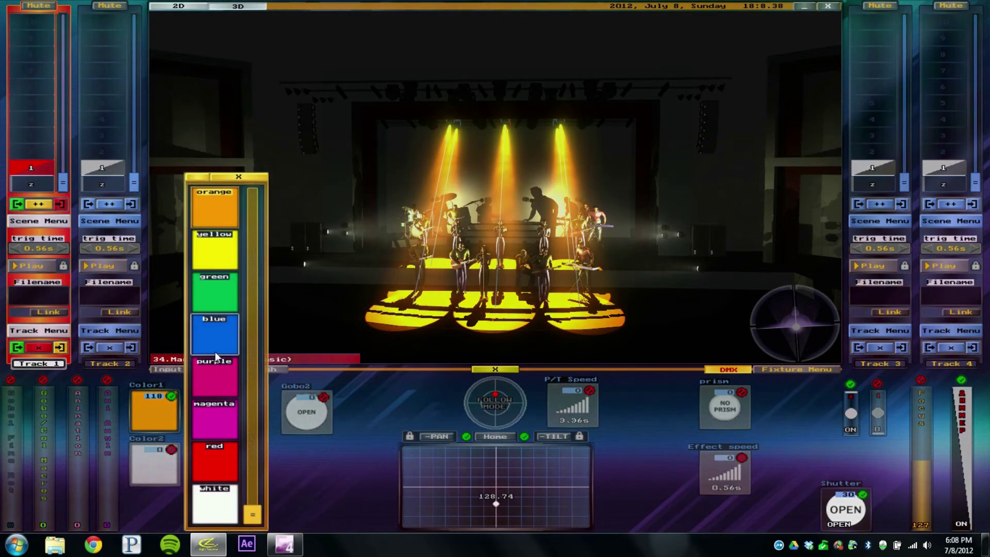
left_click(215, 378)
left_click(150, 420)
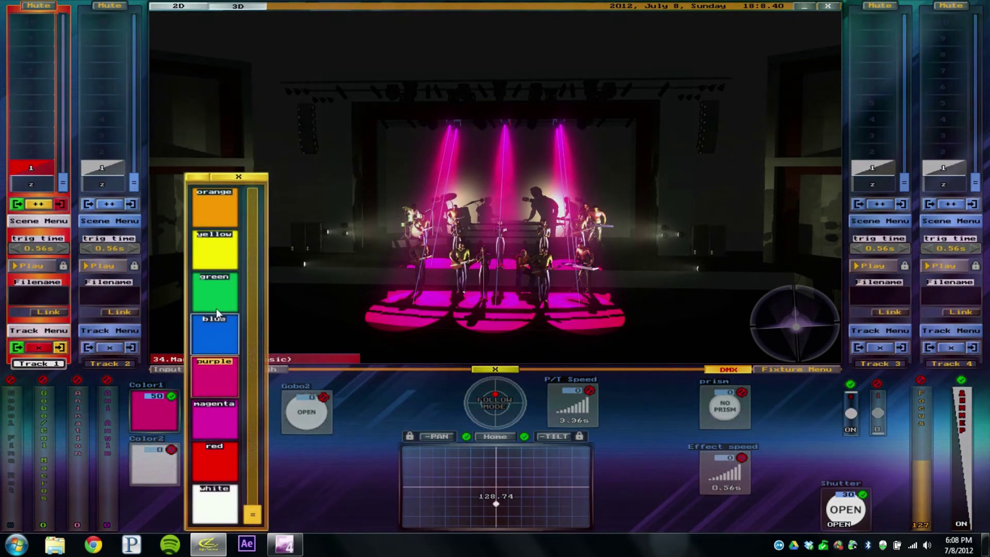
left_click(219, 219)
left_click(153, 412)
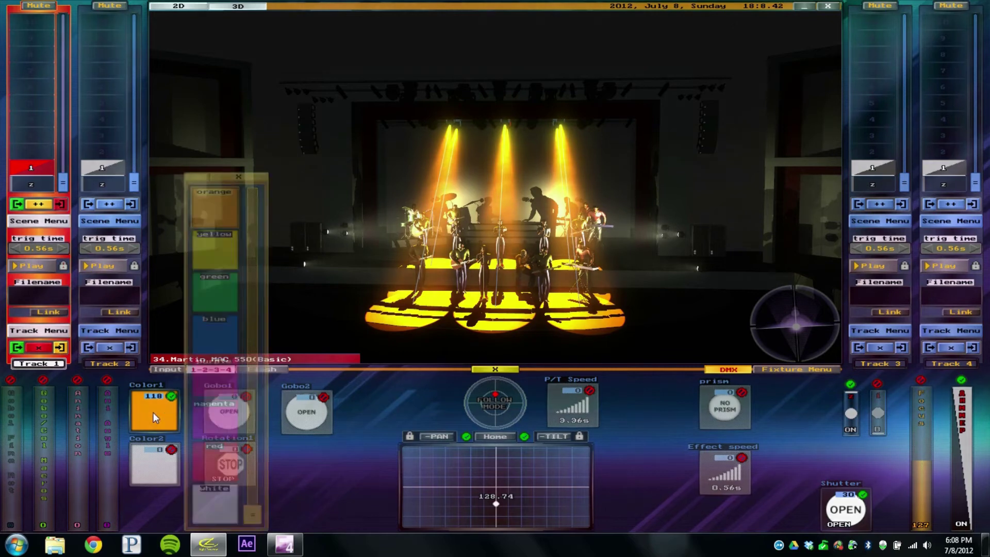
left_click(212, 507)
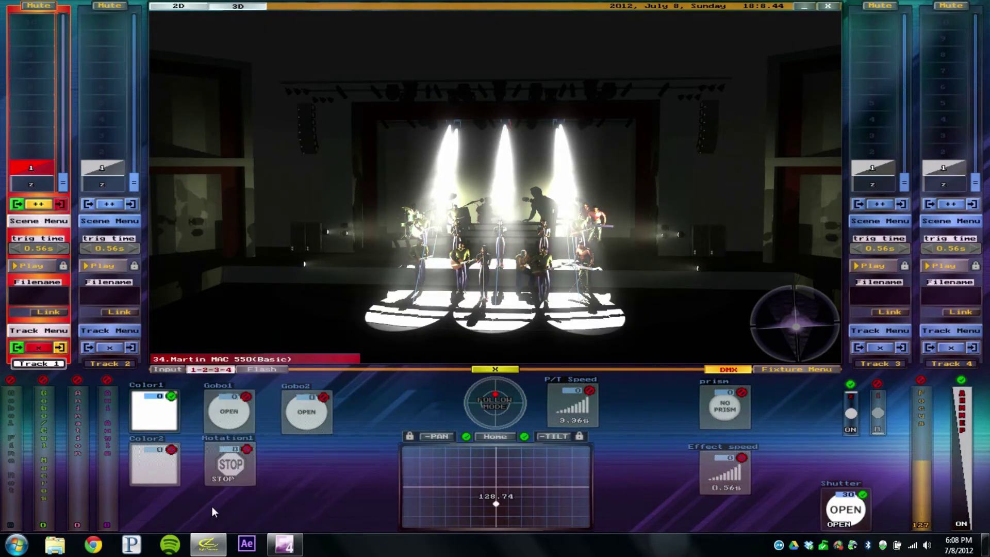
- Turn off the Martin MAC 550 fixtures, leave the fixture controls and view the stage from farther back
left_click(495, 369)
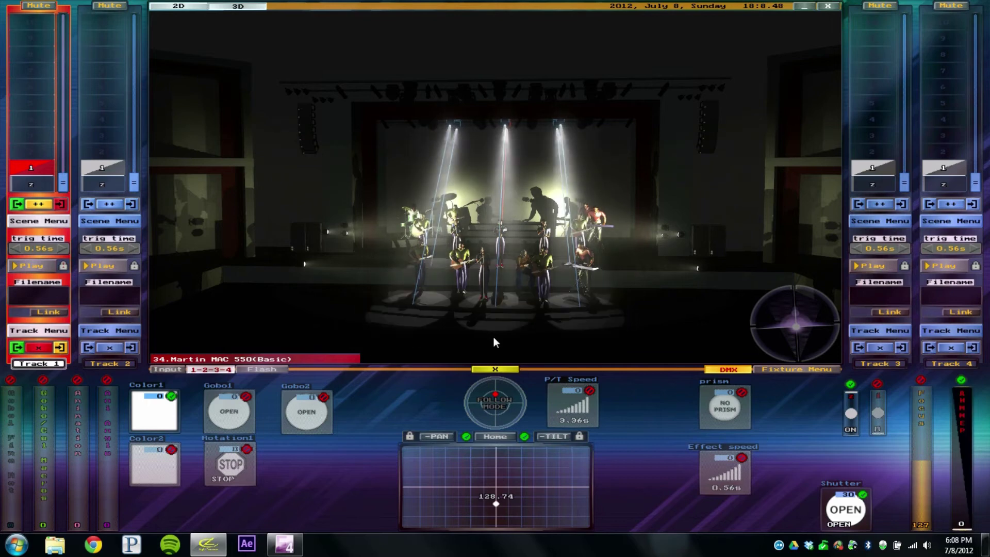
left_click(494, 368)
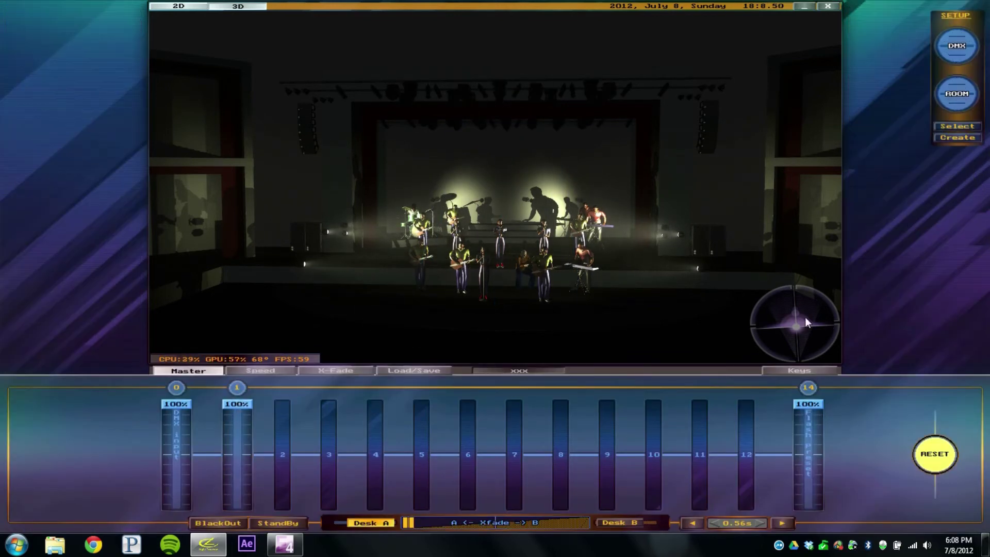
left_click_drag(806, 318, 800, 319)
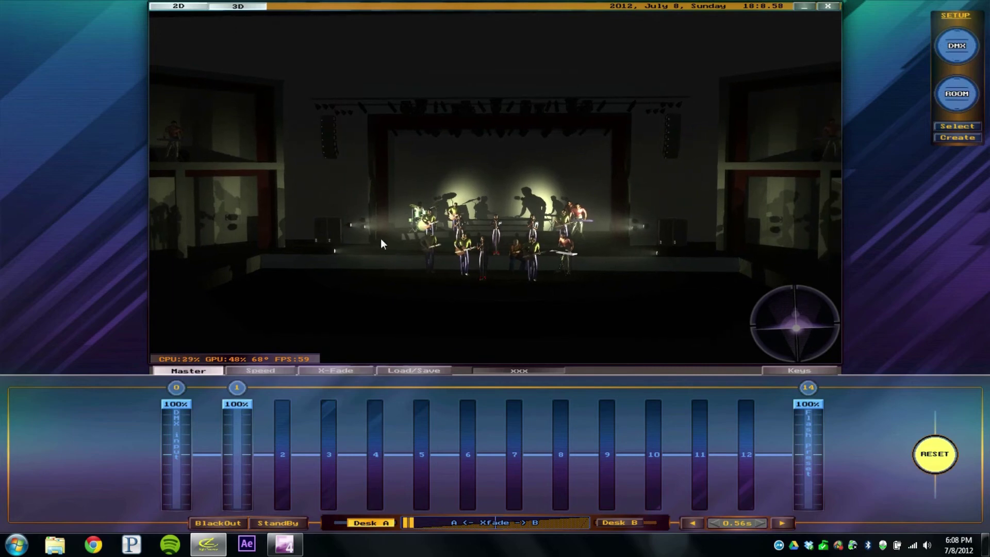
- Open the room setup to view the venue's 3D model, and exit it without saving
left_click(962, 104)
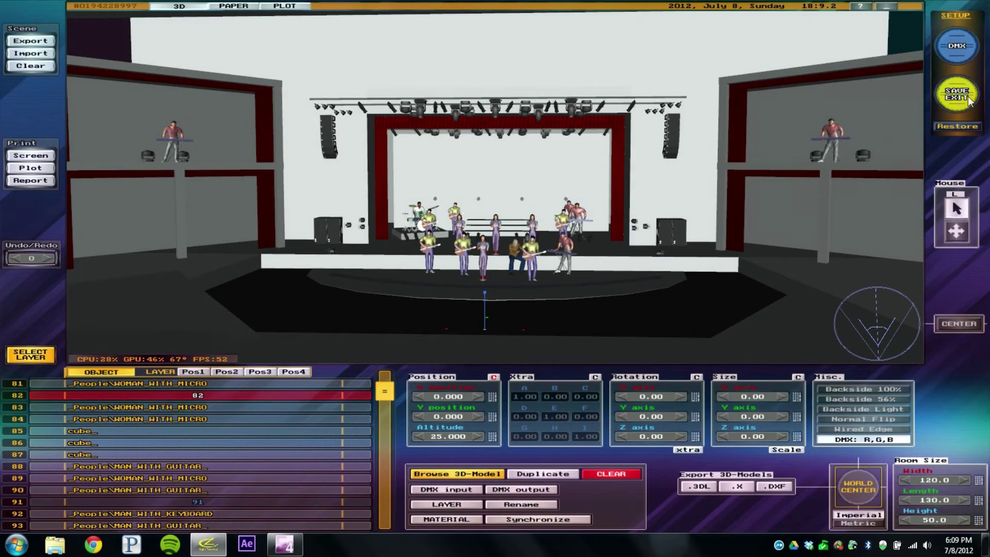
left_click(956, 96)
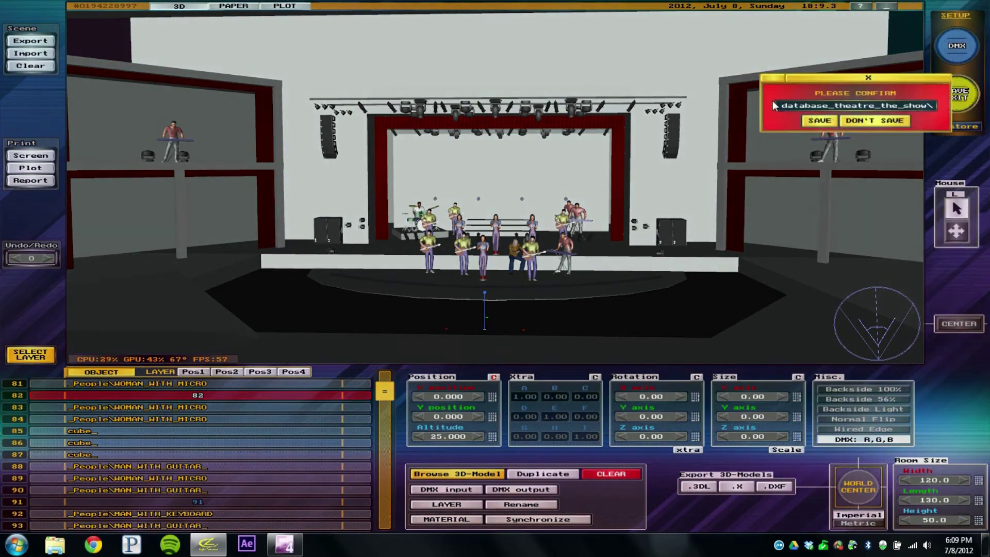
left_click(865, 121)
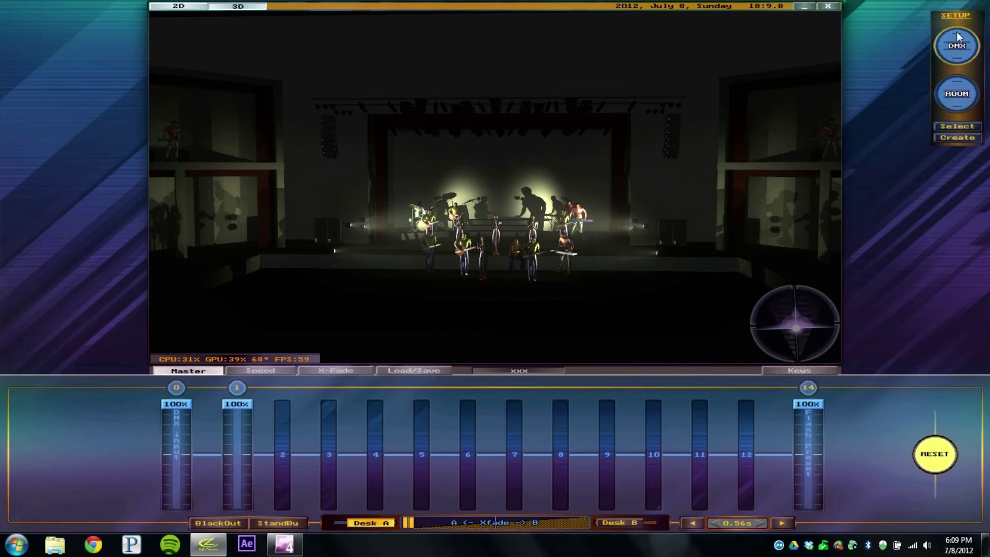
- Open the room setup, browse the basic shapes in the 3D model library and close the library
left_click(951, 87)
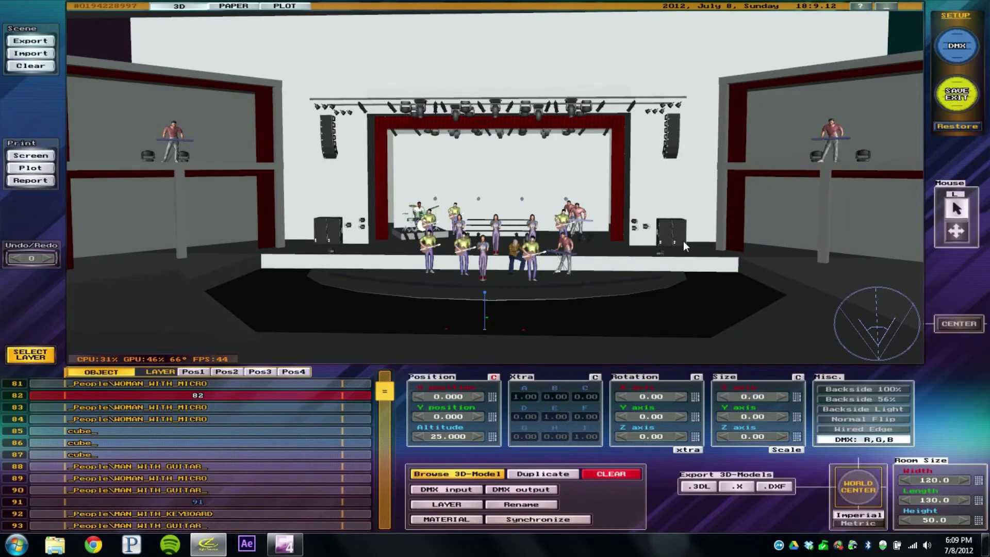
left_click(858, 317)
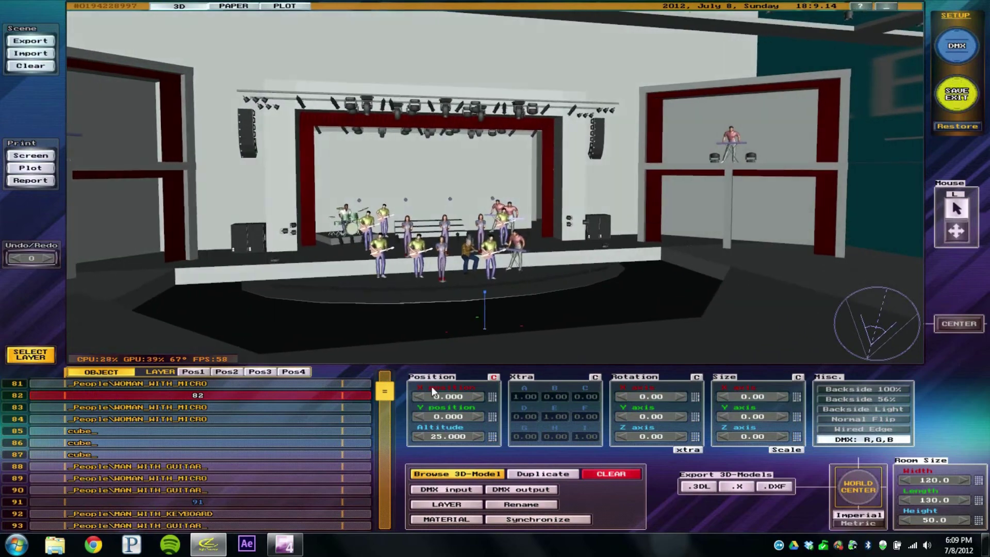
left_click(883, 307)
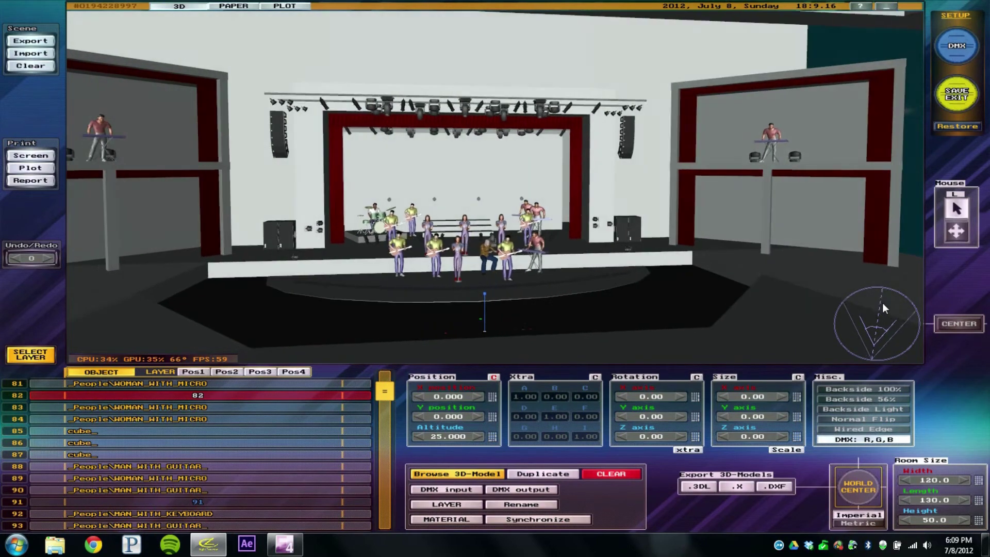
left_click(460, 475)
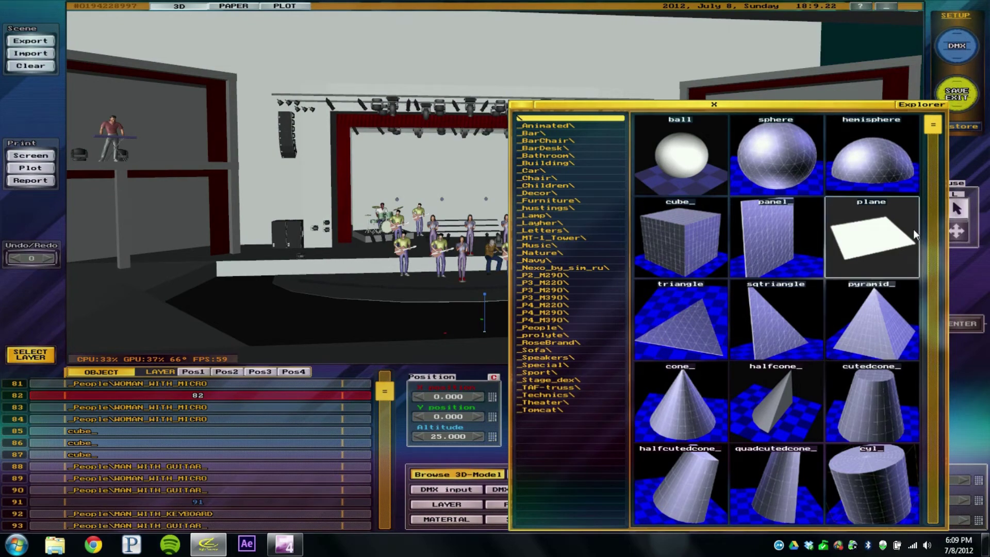
mouse_move(938, 127)
left_mouse_down()
mouse_move(942, 447)
mouse_move(942, 119)
left_mouse_up()
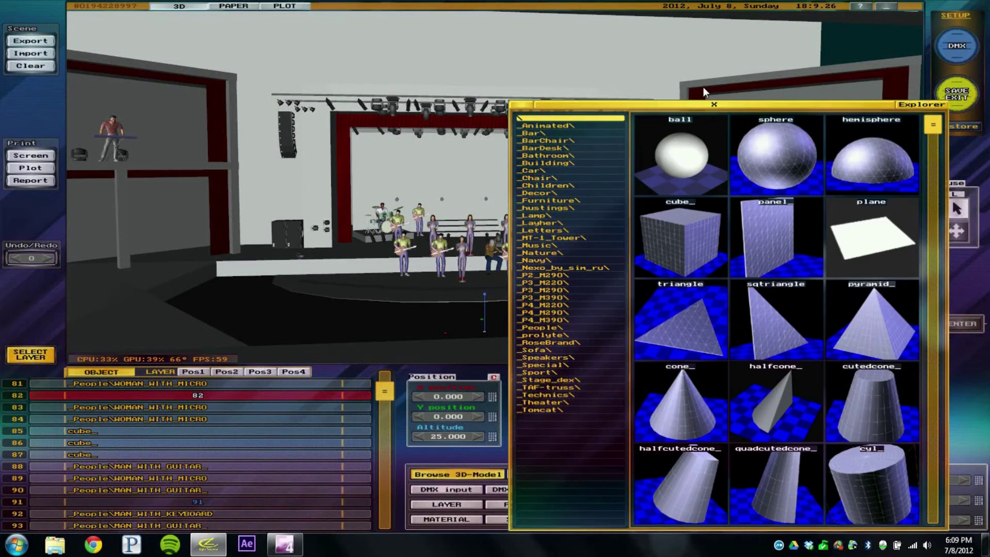
left_click(709, 102)
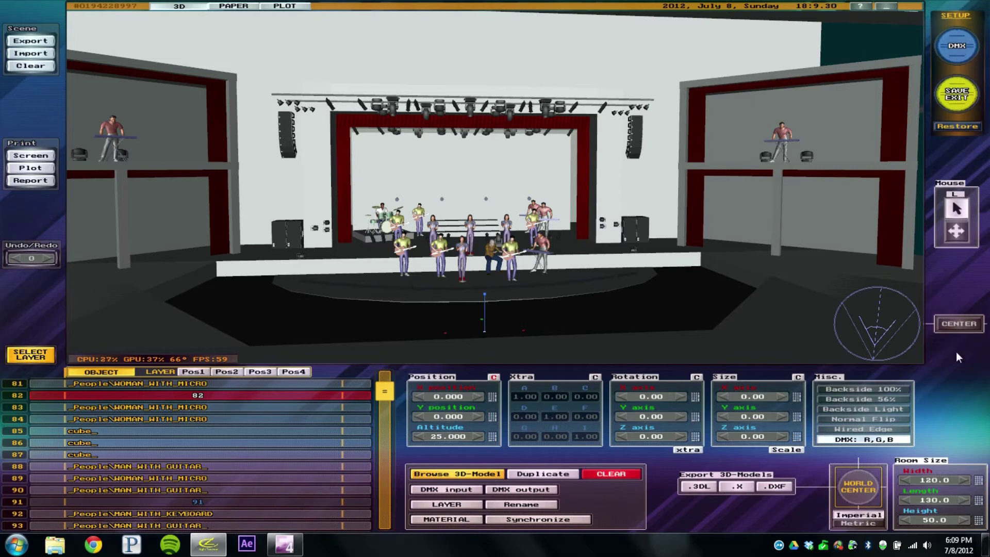
- View the venue model from several angles and farther back, and exit the room setup
left_click_drag(876, 314, 876, 318)
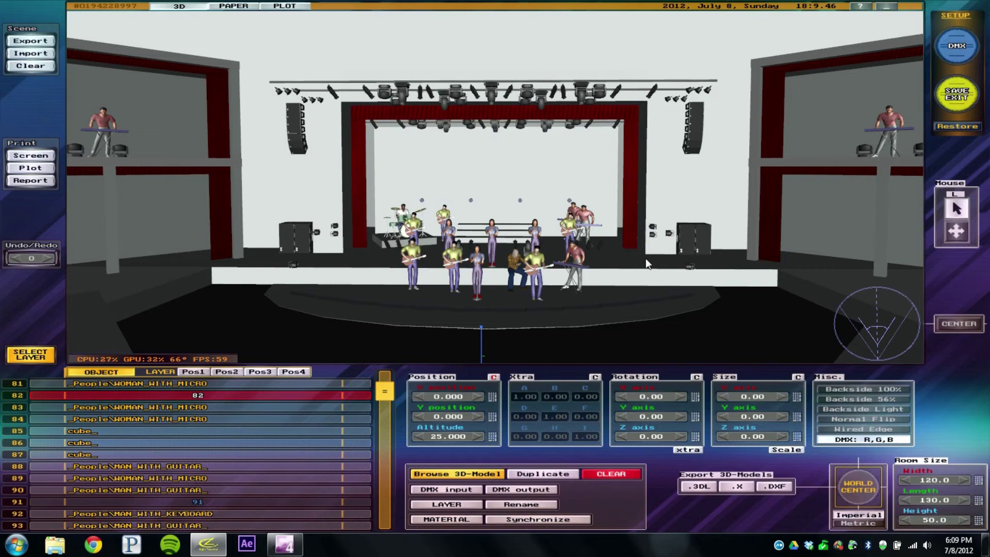
left_click_drag(875, 324, 877, 326)
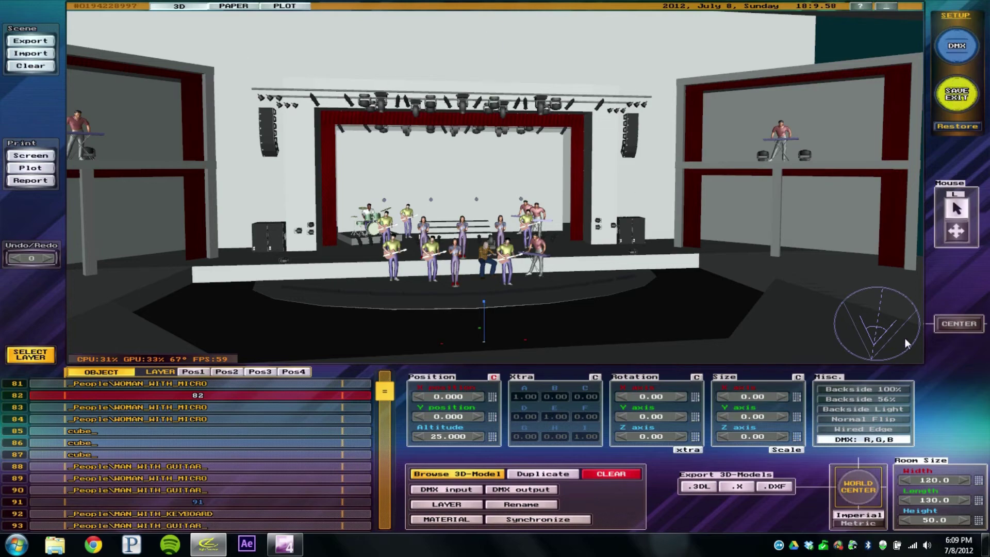
left_click_drag(905, 338, 887, 311)
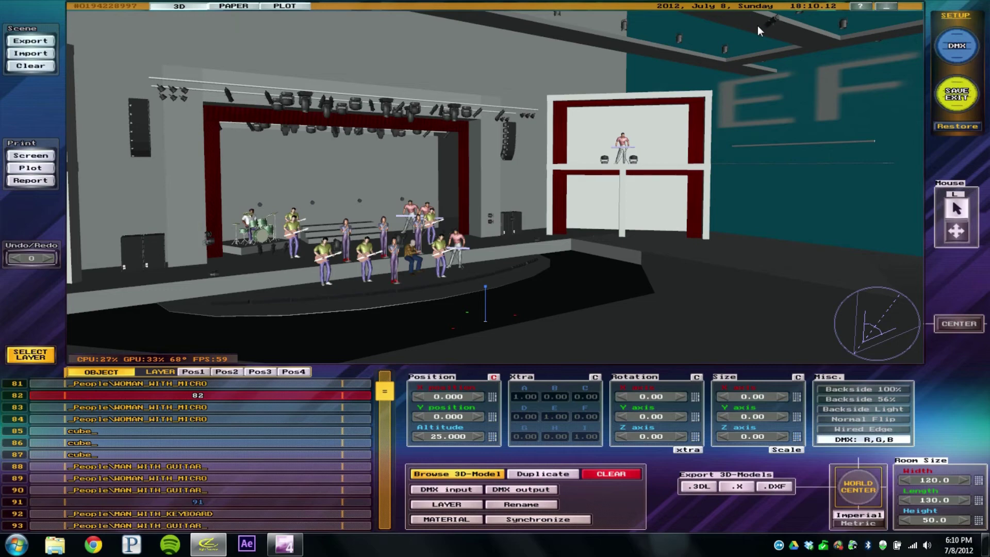
left_click_drag(893, 322, 875, 315)
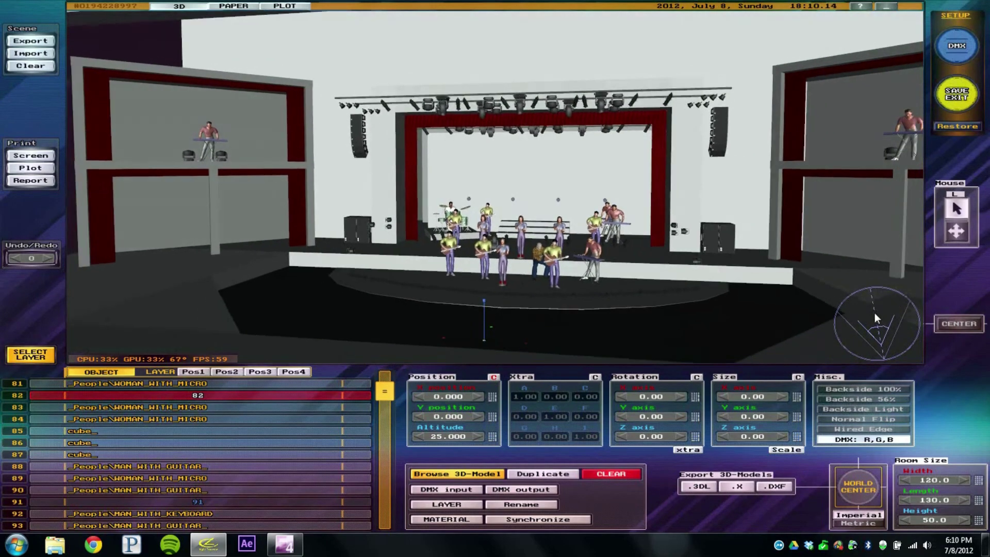
scroll(875, 312, "down", 2)
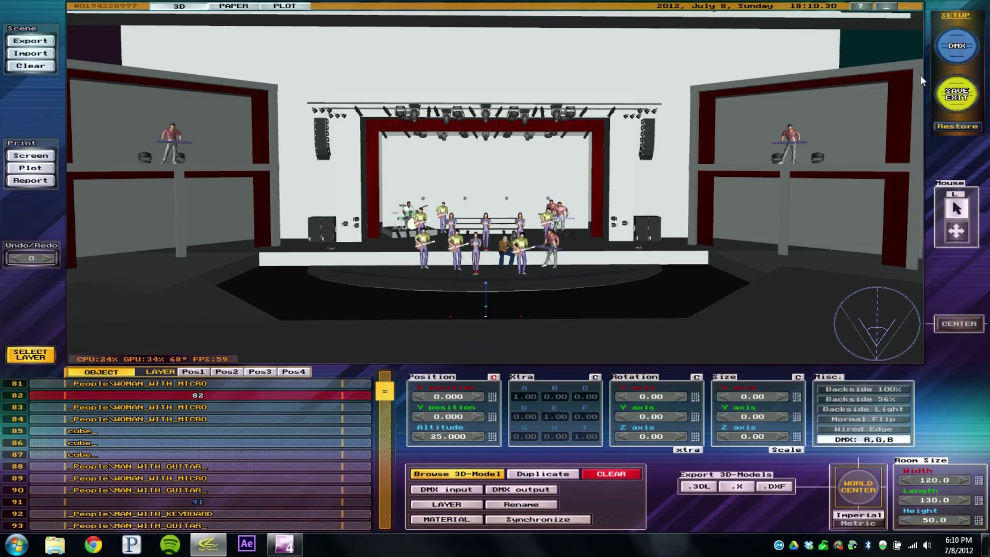
left_click(956, 94)
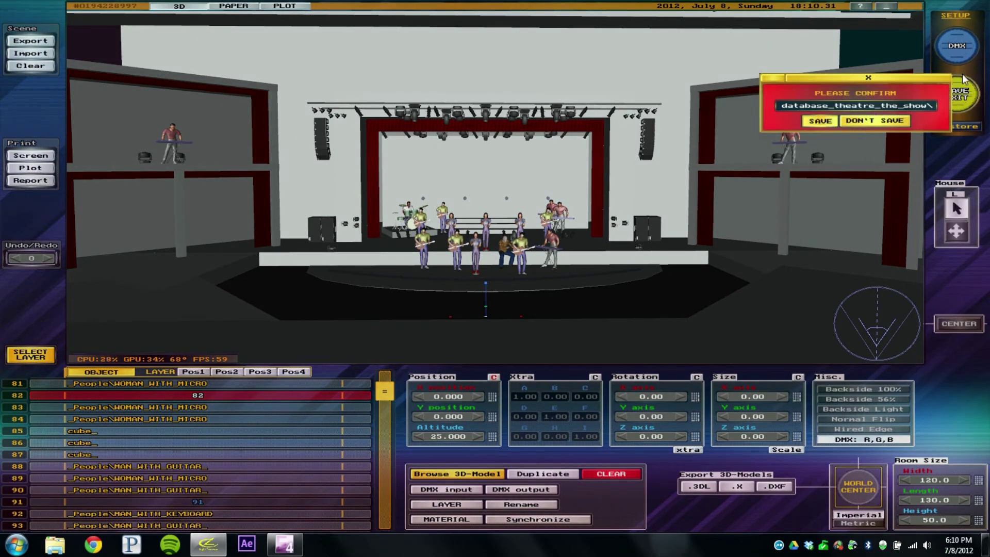
- Open the DMX setup and look through the fixture list from end to start
left_click(952, 49)
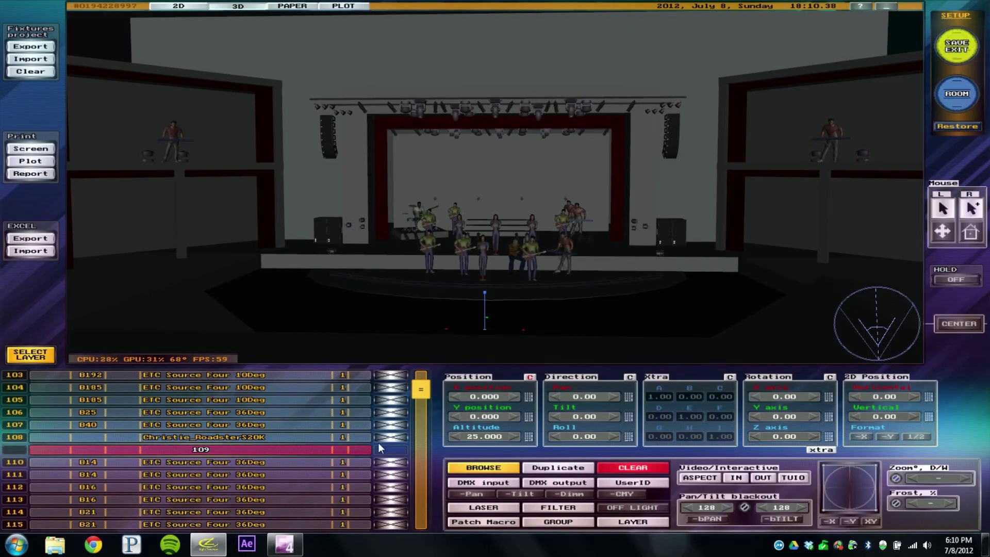
left_click_drag(421, 387, 411, 530)
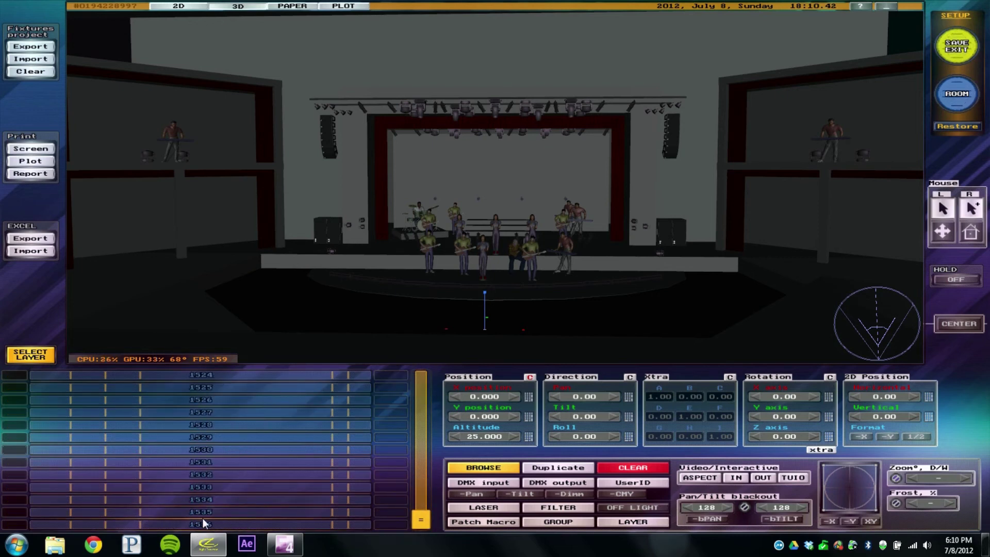
left_click_drag(419, 519, 431, 369)
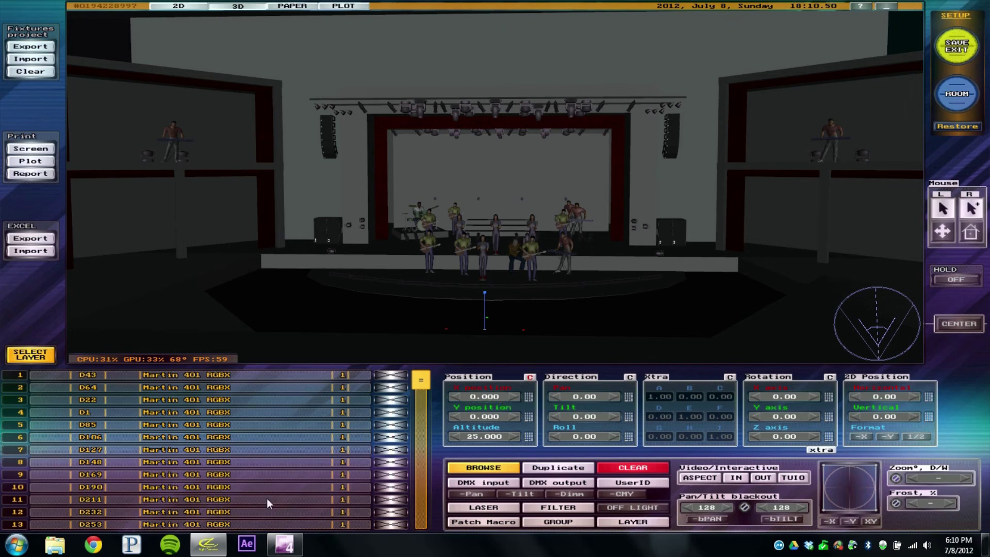
- Inspect the DMX input patch of fixture 7, a Martin 401 RGBX, and exit the DMX setup with saving
left_click(476, 484)
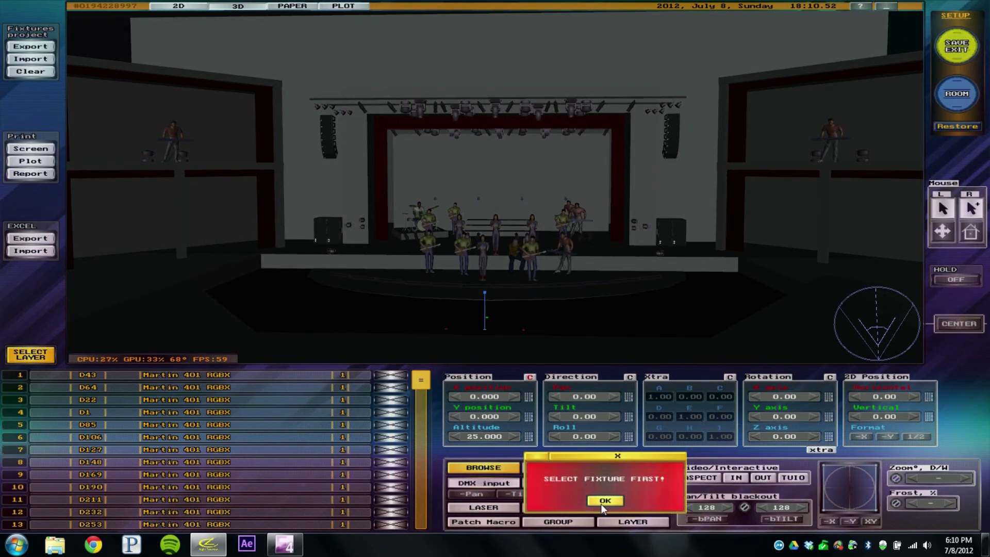
left_click(602, 502)
left_click(214, 449)
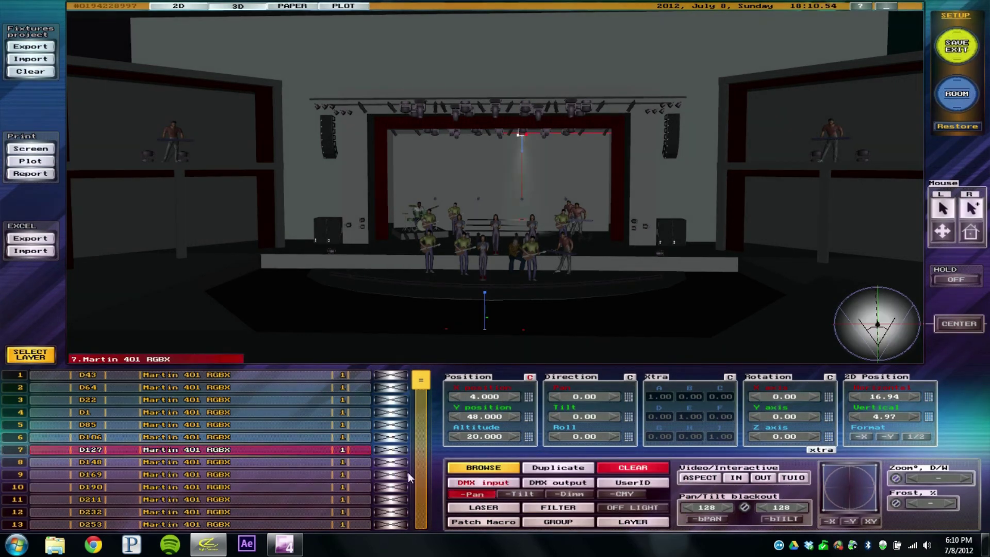
left_click(481, 482)
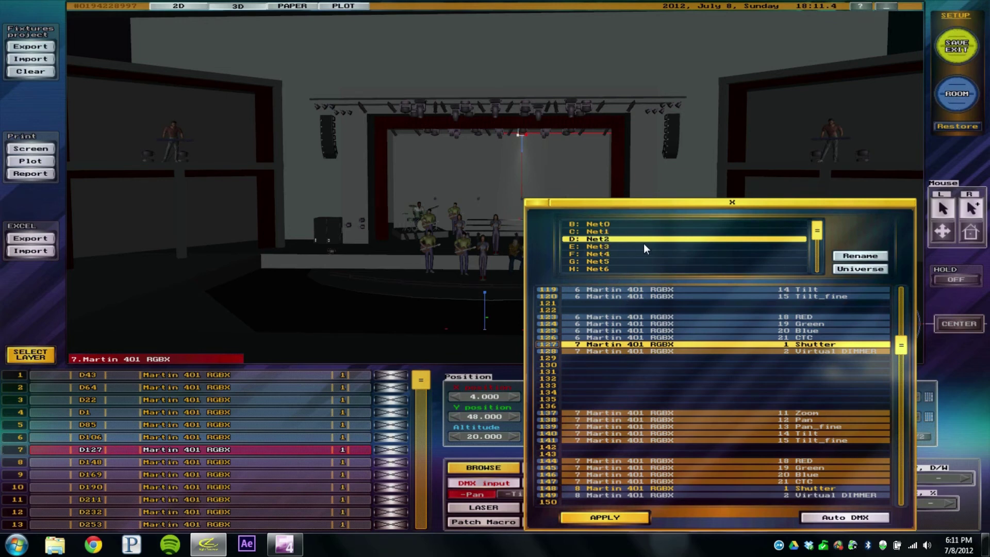
left_click(786, 201)
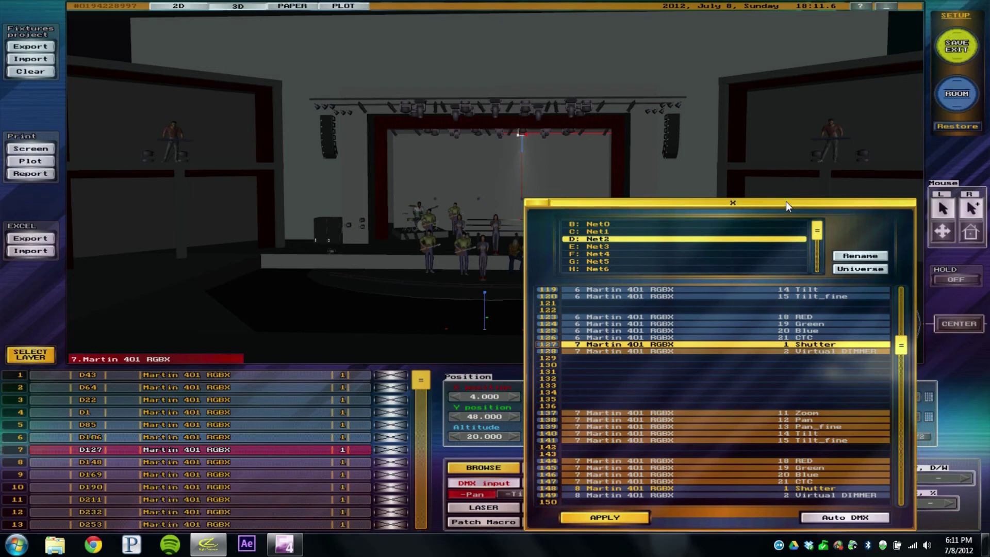
left_click(957, 46)
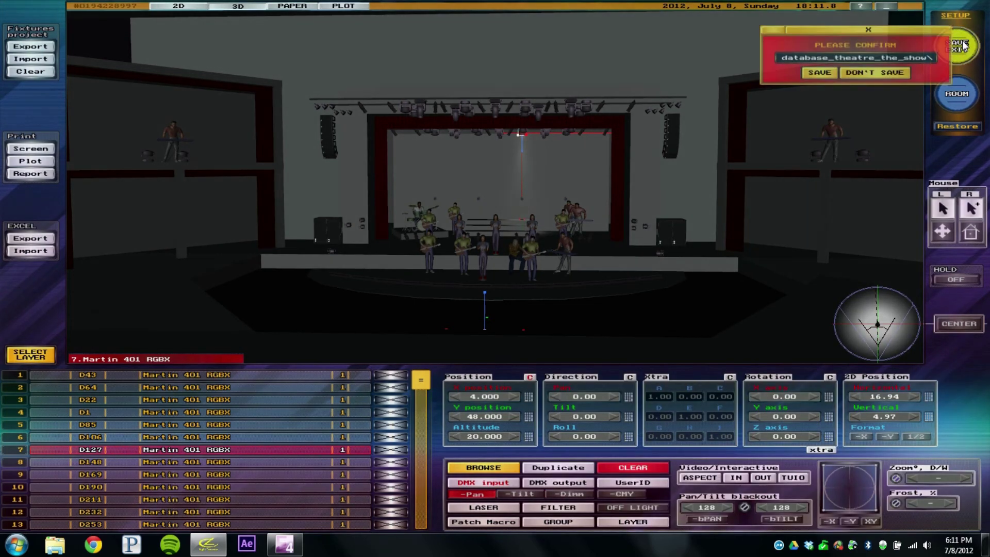
left_click(819, 72)
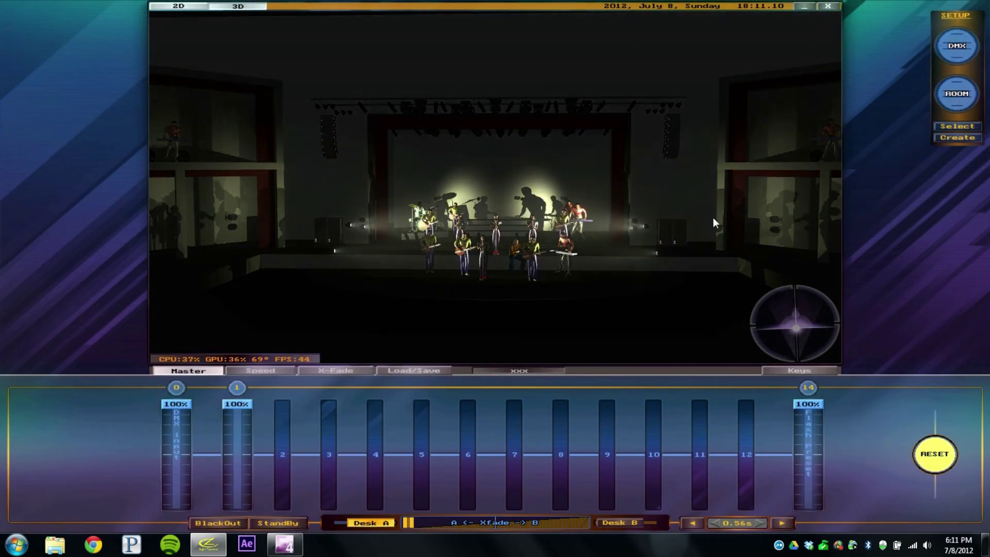
- View the stage in full screen from farther back, and return to desktop mode
left_click(796, 326)
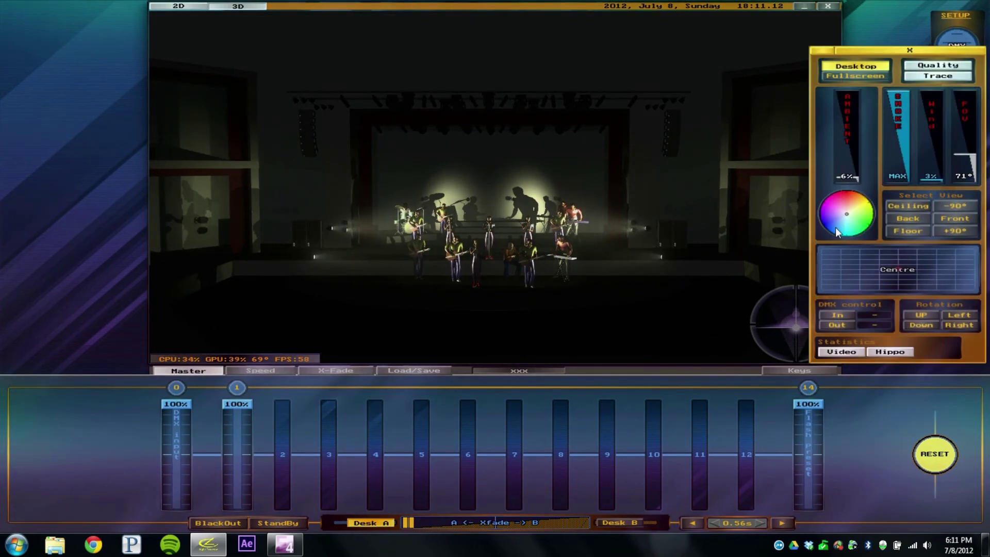
left_click(856, 76)
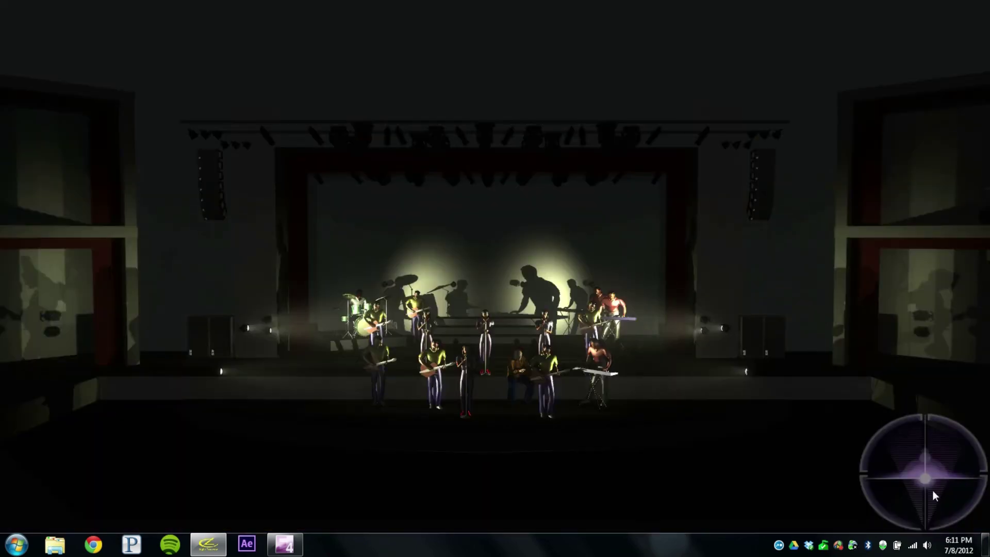
left_click_drag(933, 491, 929, 479)
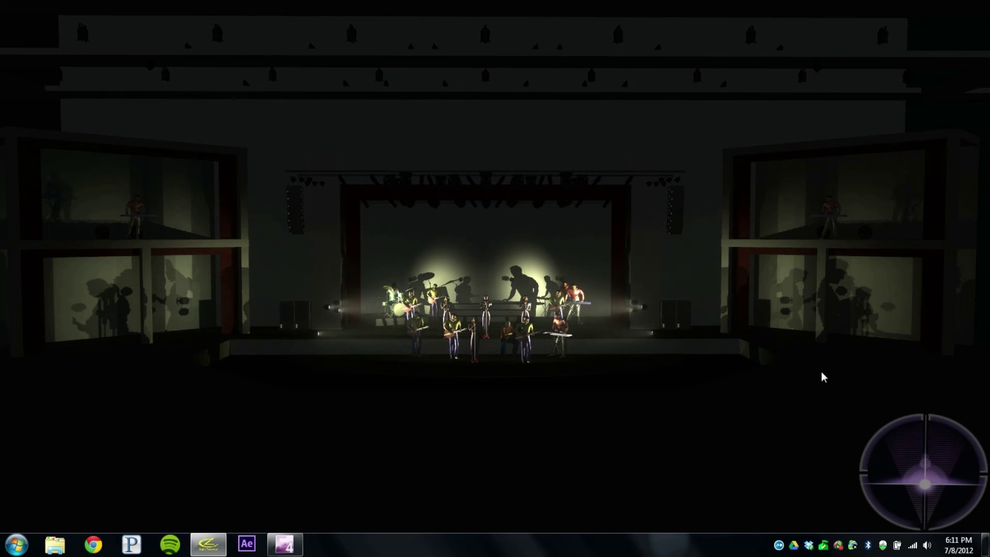
mouse_move(906, 464)
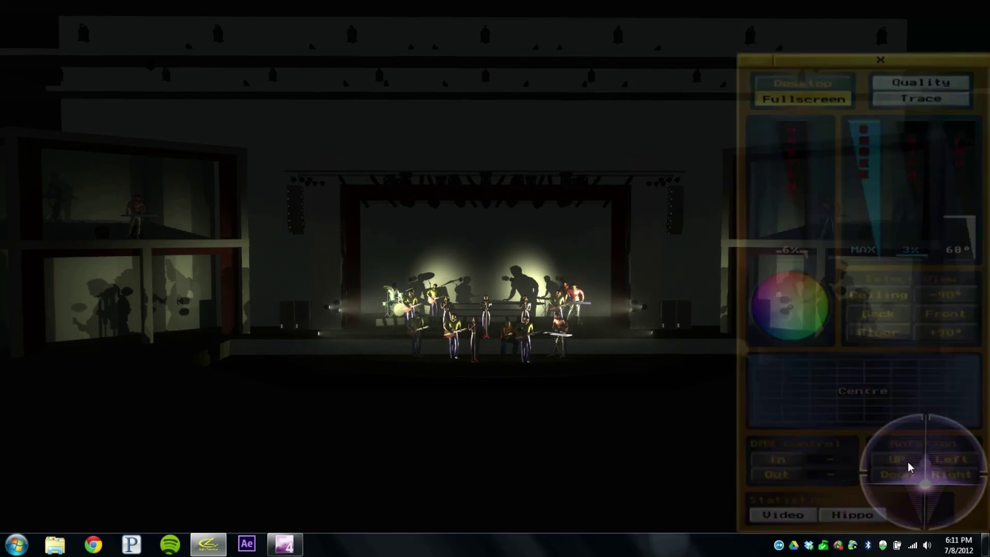
left_click(834, 85)
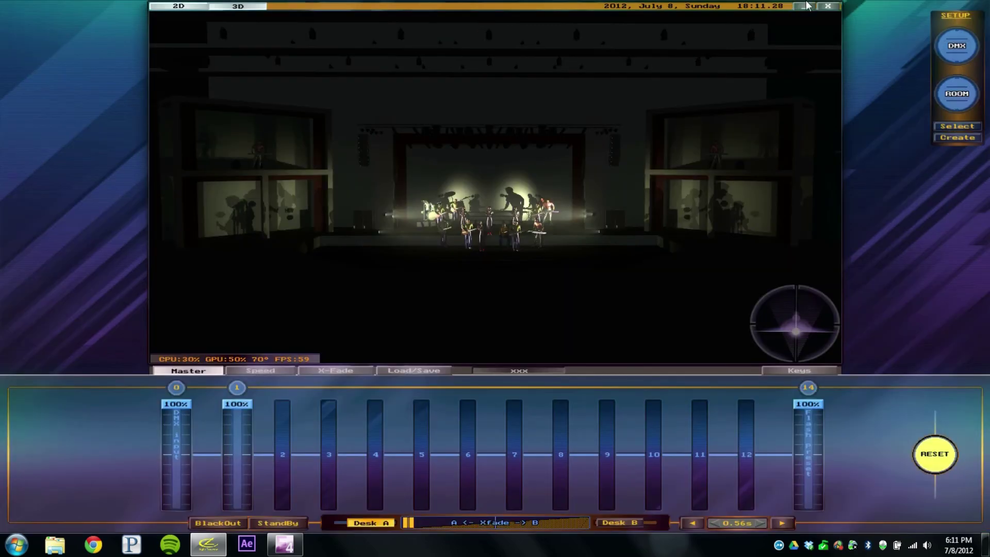
- Restart LightConverse in Visualization Only mode, entering the startup password
left_click(827, 6)
left_click(750, 49)
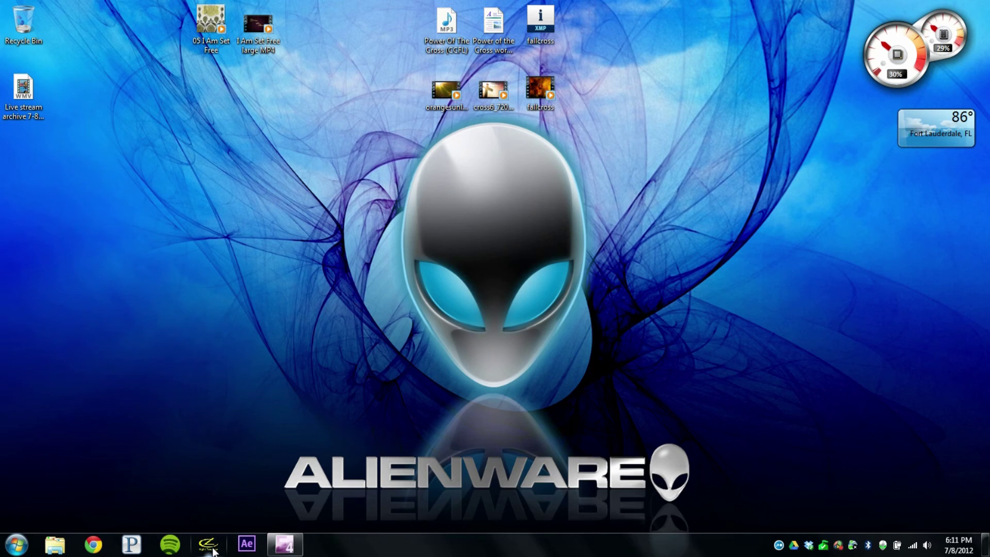
left_click(211, 549)
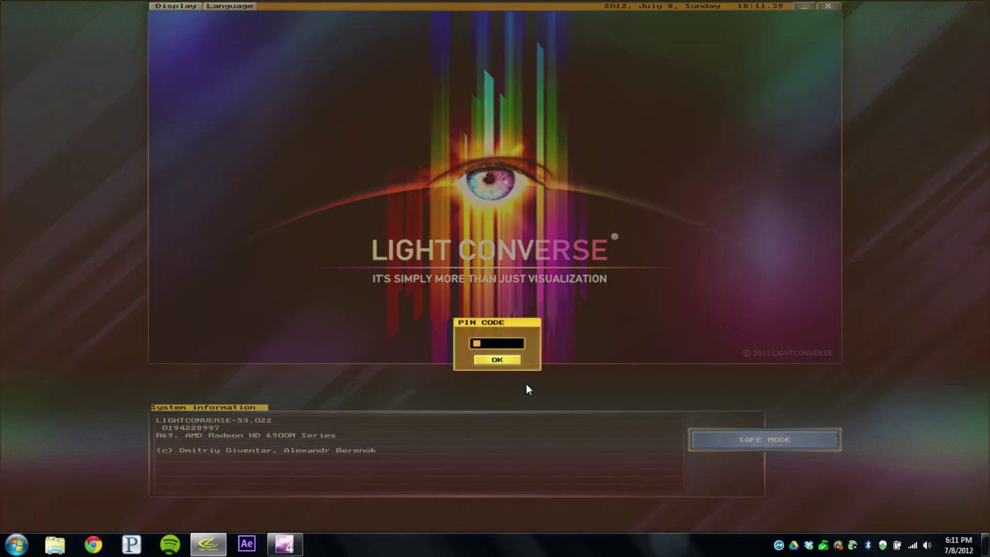
type("****")
left_click(497, 360)
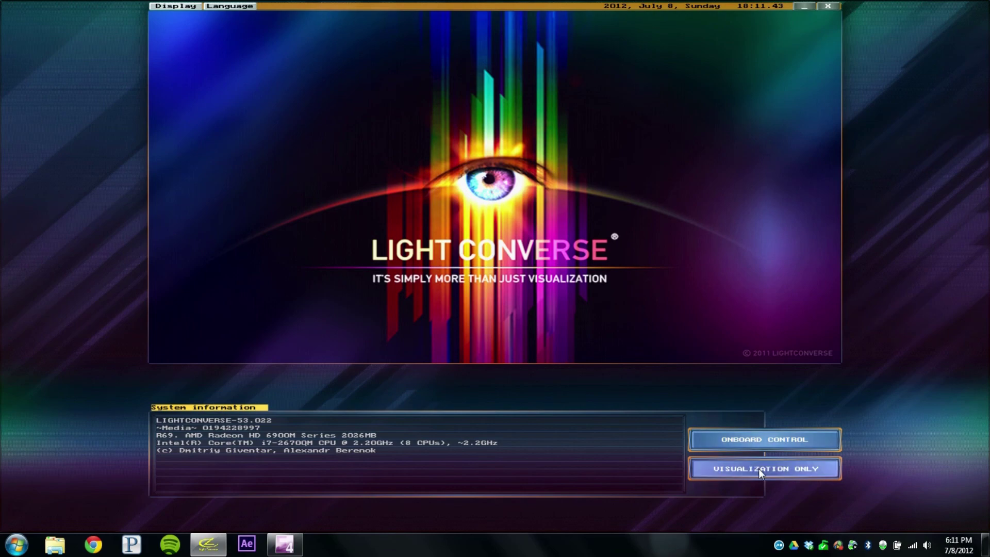
left_click(760, 469)
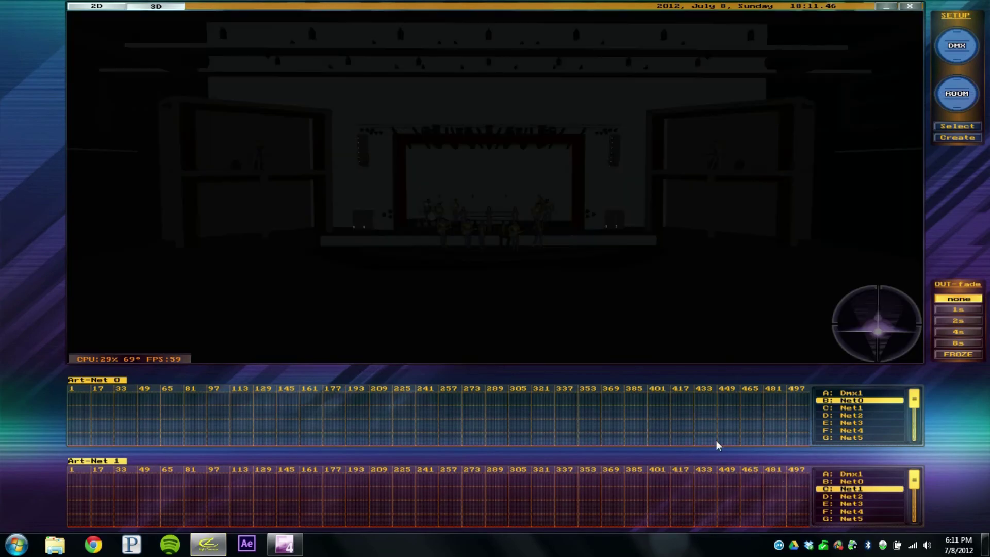